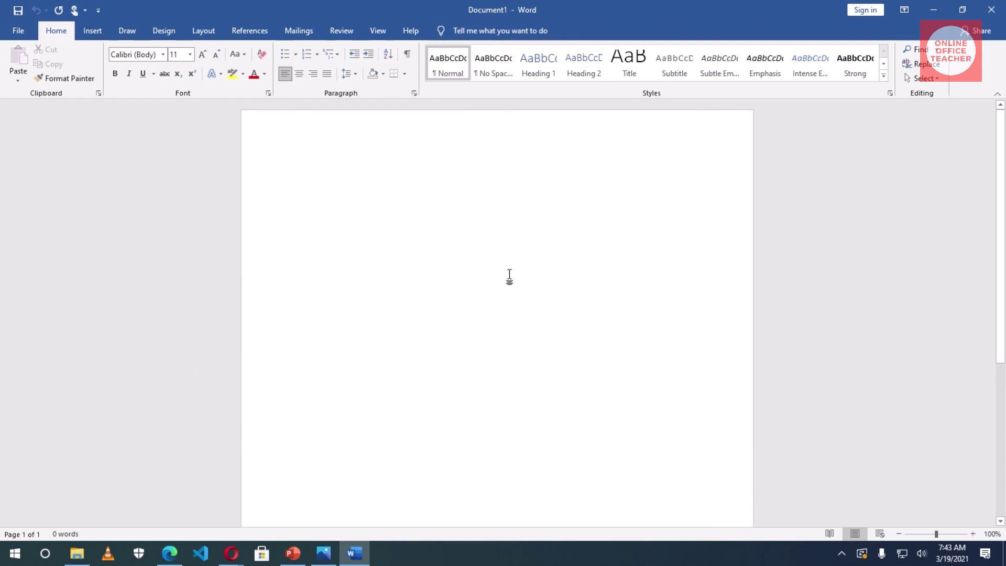
Step: Type the title 'Customer service request' and insert a one-column, five-row table beneath it
type("cus")
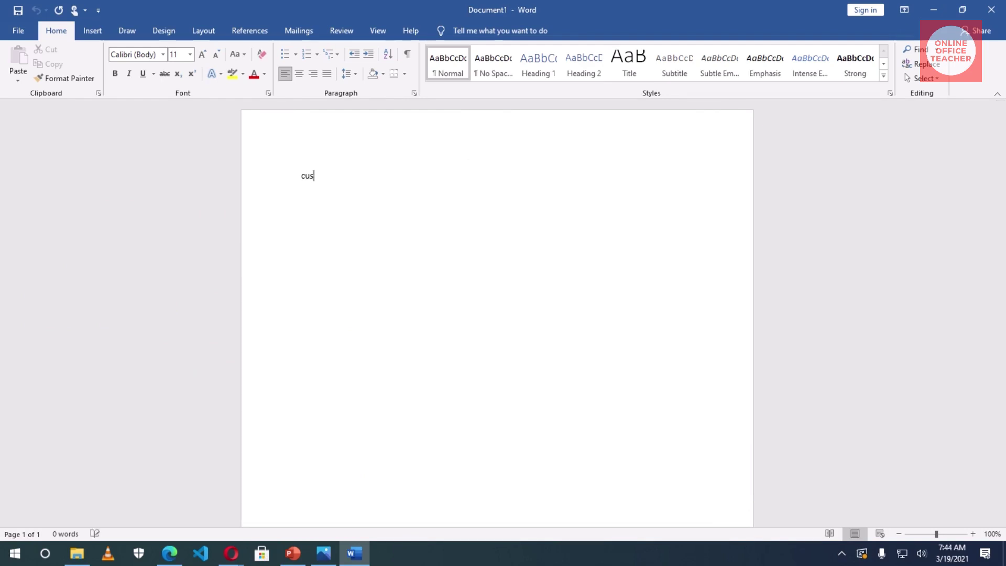
type("tomer service request")
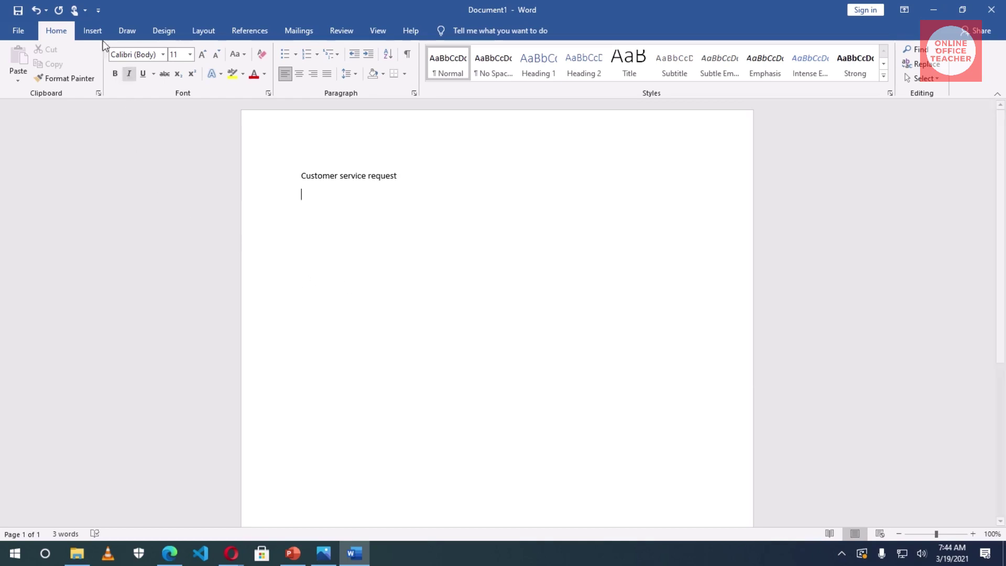
left_click(91, 31)
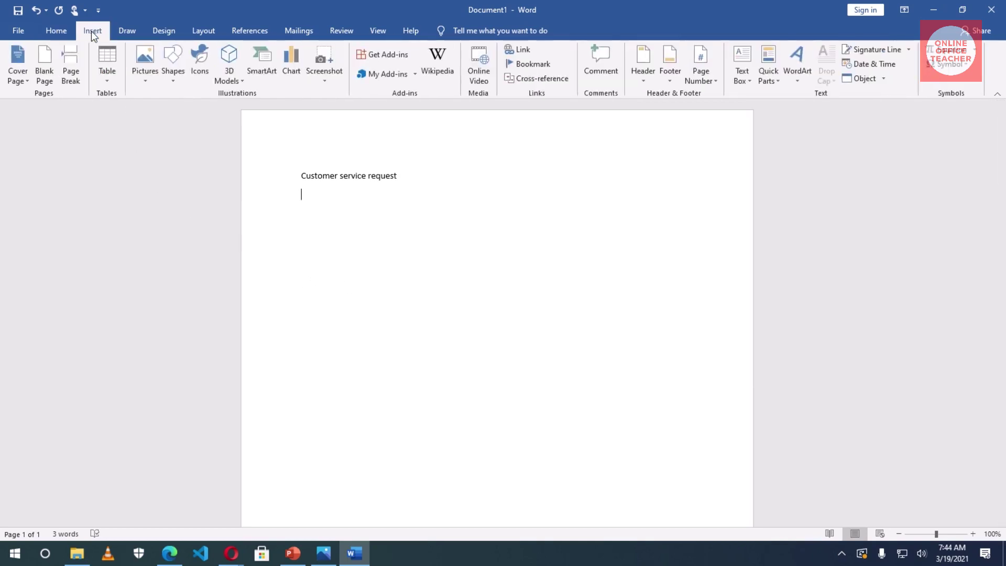
left_click(112, 71)
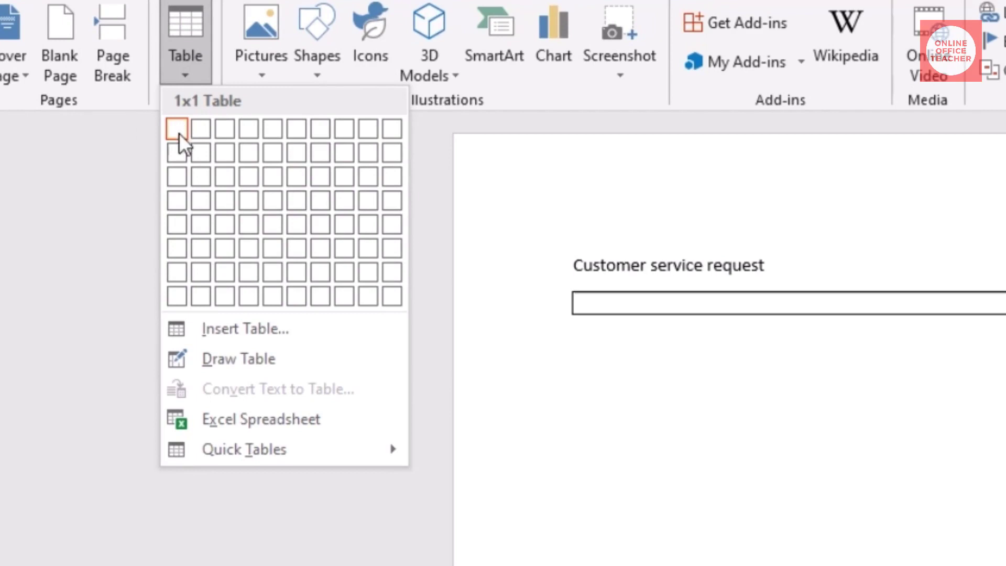
left_click(178, 227)
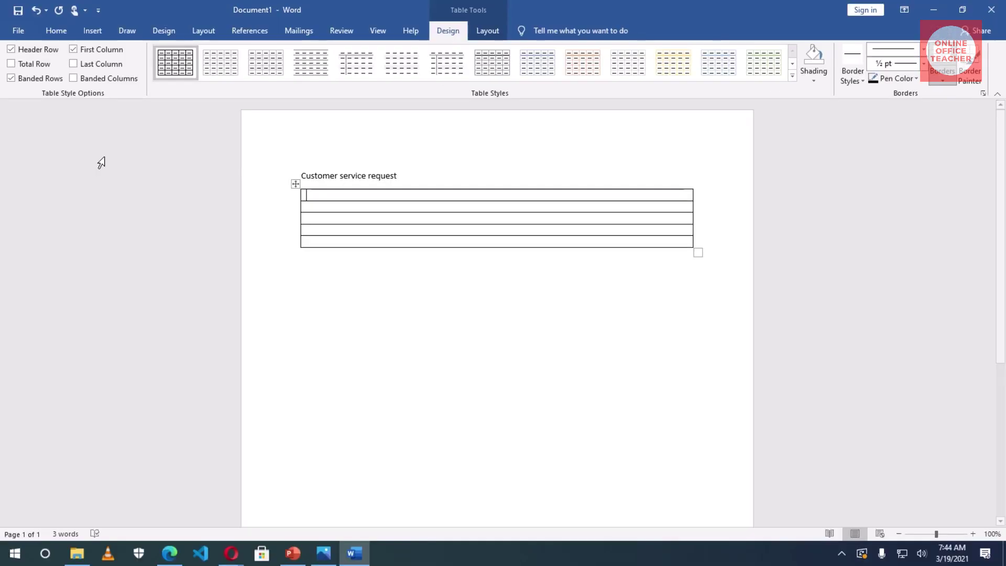
Step: Label the table rows Customer information, Date, Customer, Address and Phone
type("custo")
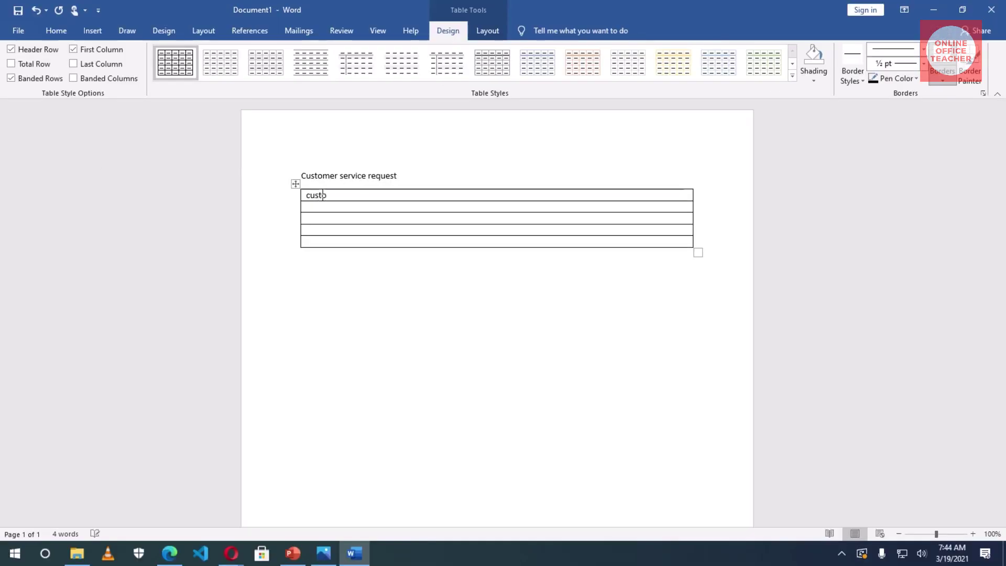
type("mer information")
left_click(307, 206)
type("dta")
key("BackSpace")
key("BackSpace")
type("ate")
key("Tab")
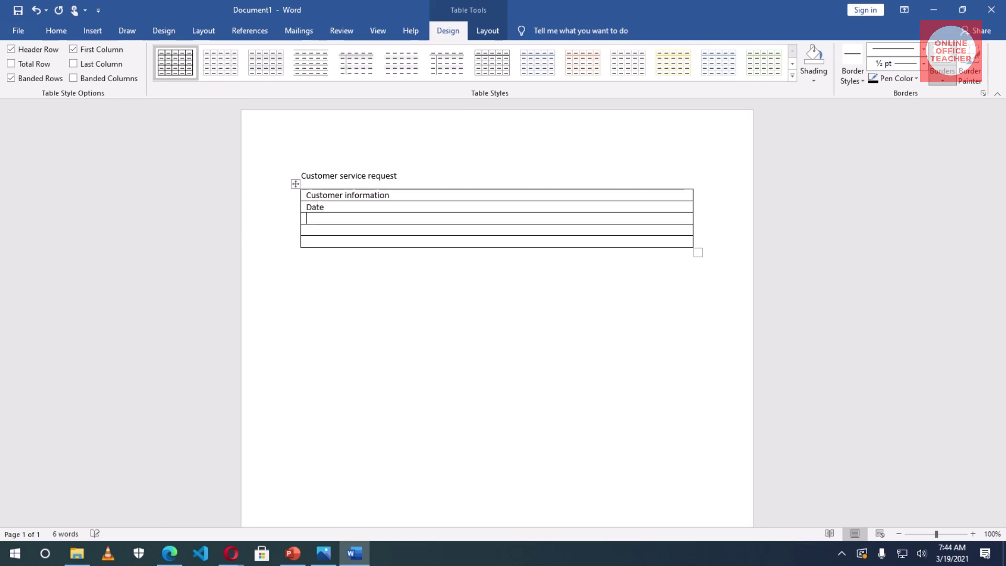
type("customer")
key("Tab")
type("address")
key("Tab")
type("phone")
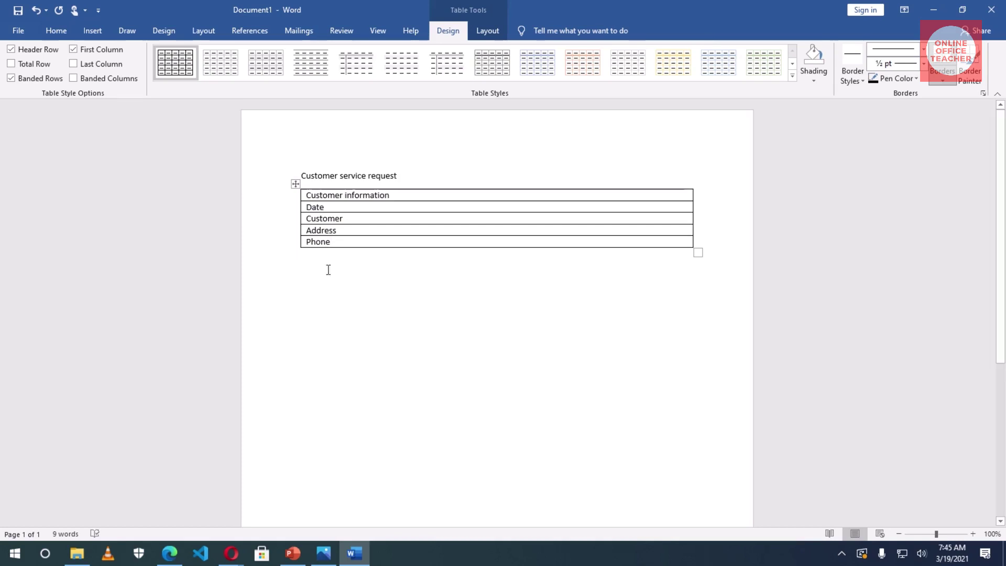
left_click(330, 307)
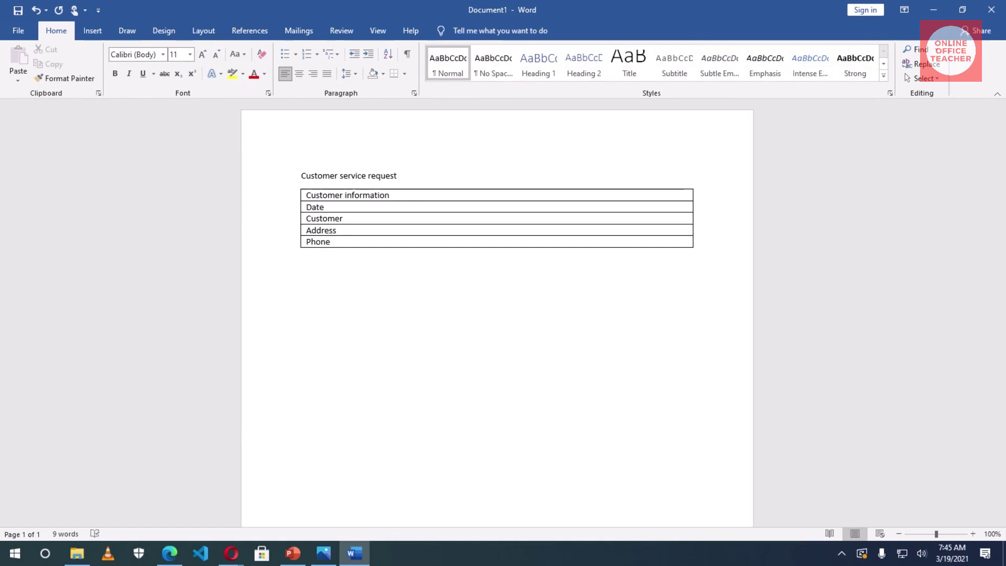
Step: Insert a 4-column, 14-row table below the customer information table
left_click(92, 30)
left_click(107, 74)
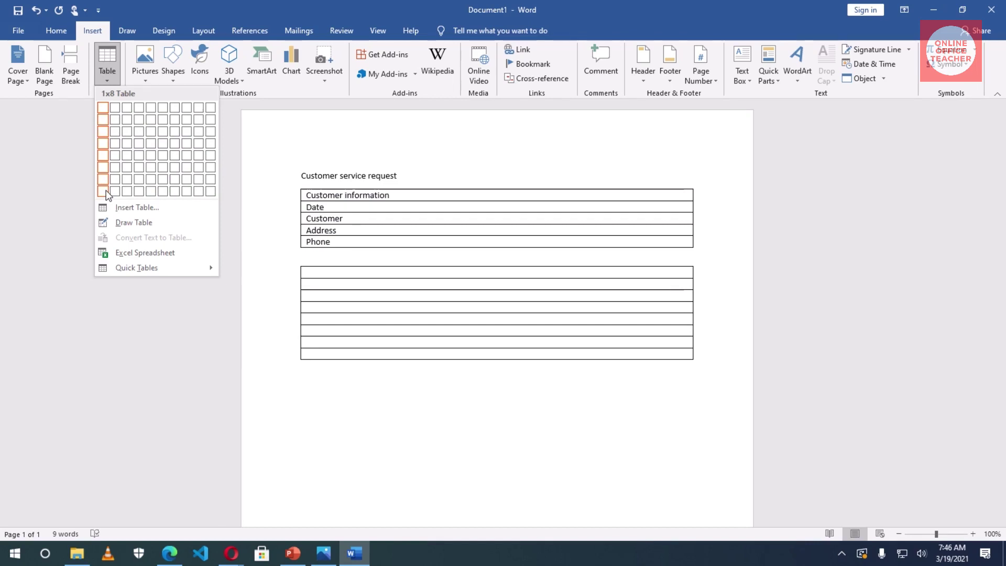
left_click(141, 208)
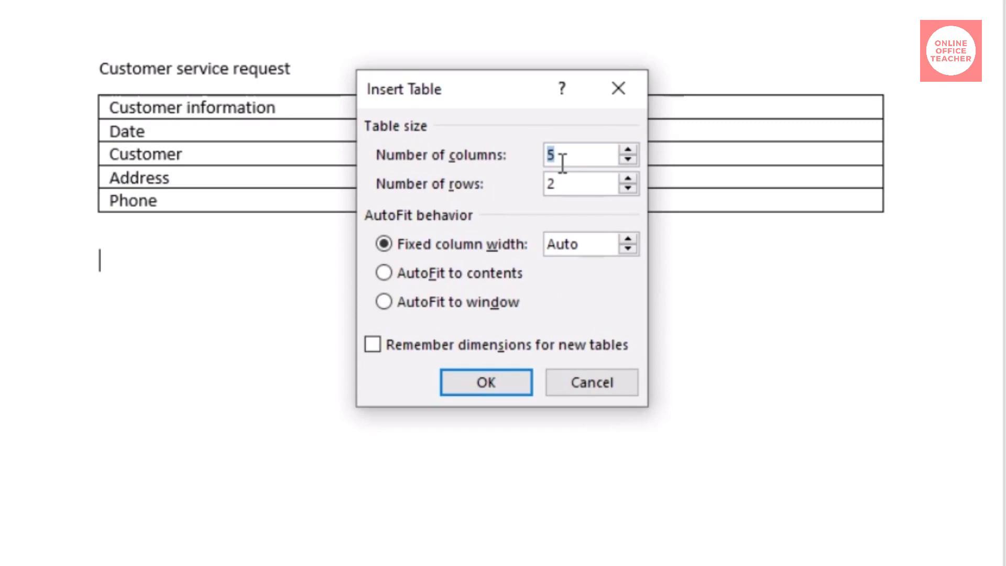
type("4")
key("Tab")
type("14")
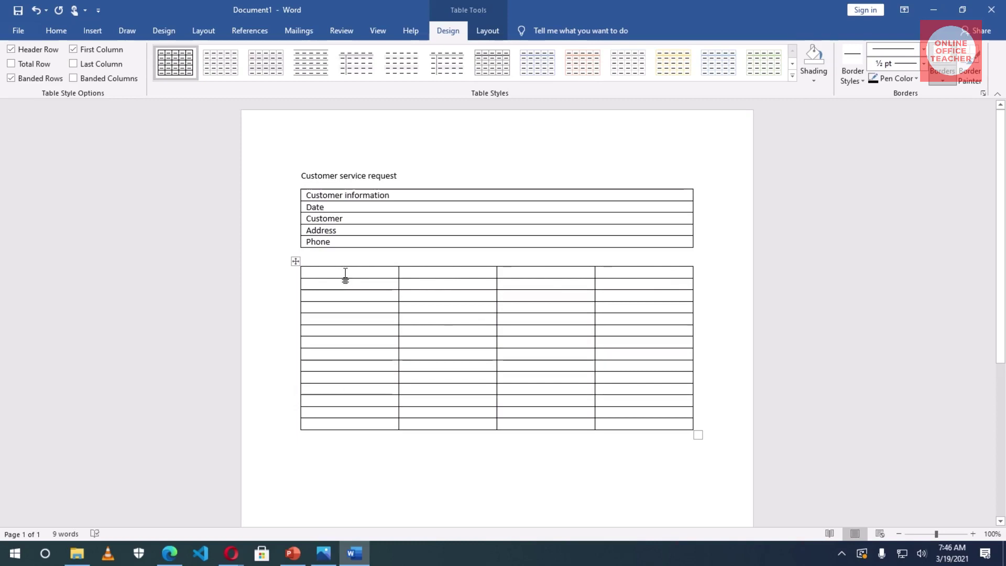
left_click_drag(344, 276, 616, 277)
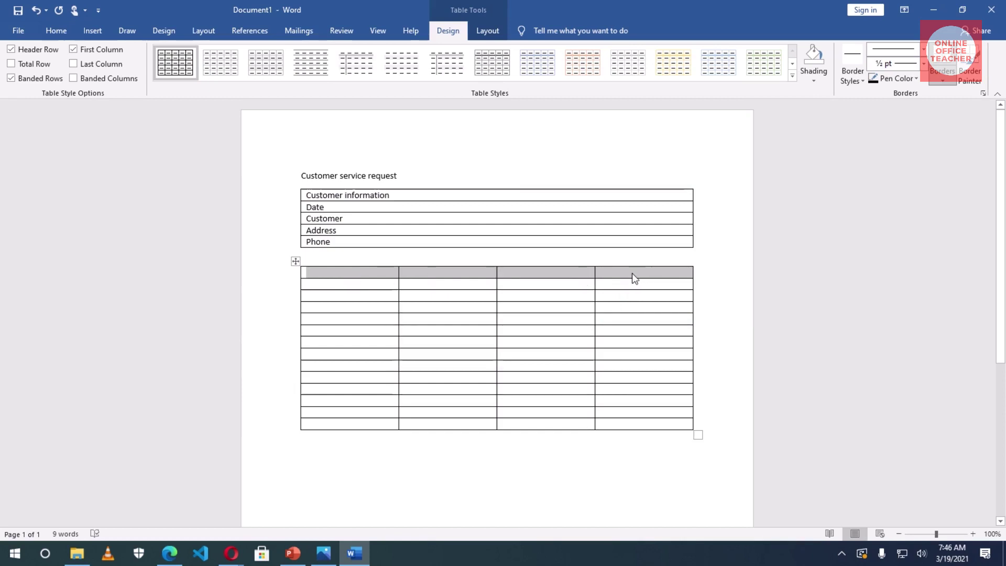
Step: Merge the top row into one cell titled 'Service request information'
left_click(484, 31)
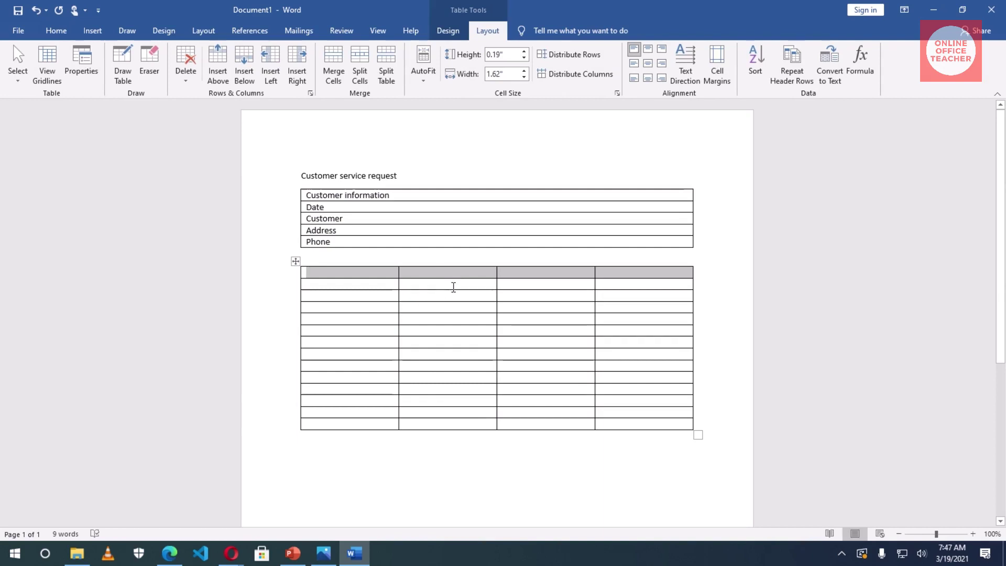
left_click(333, 68)
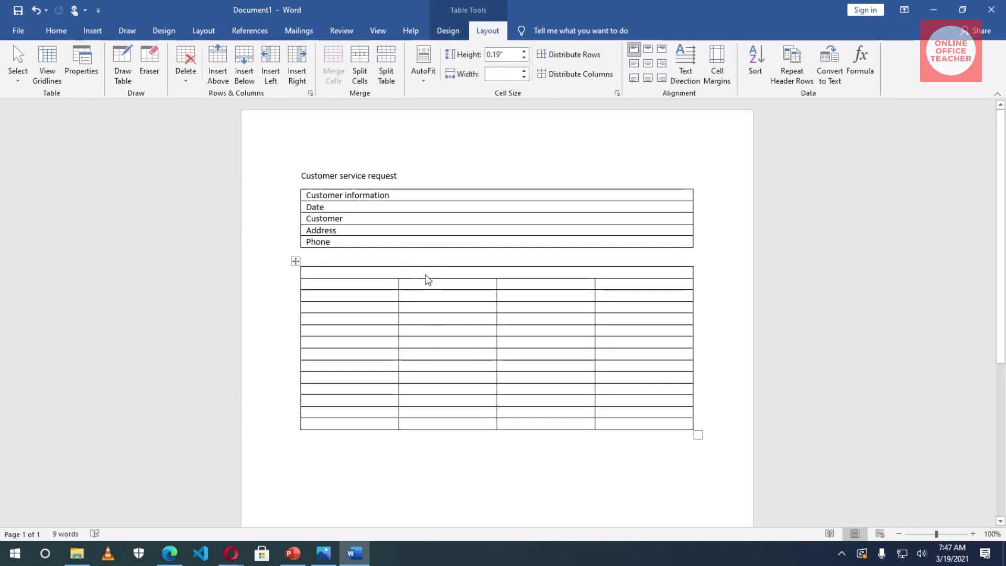
type("Service")
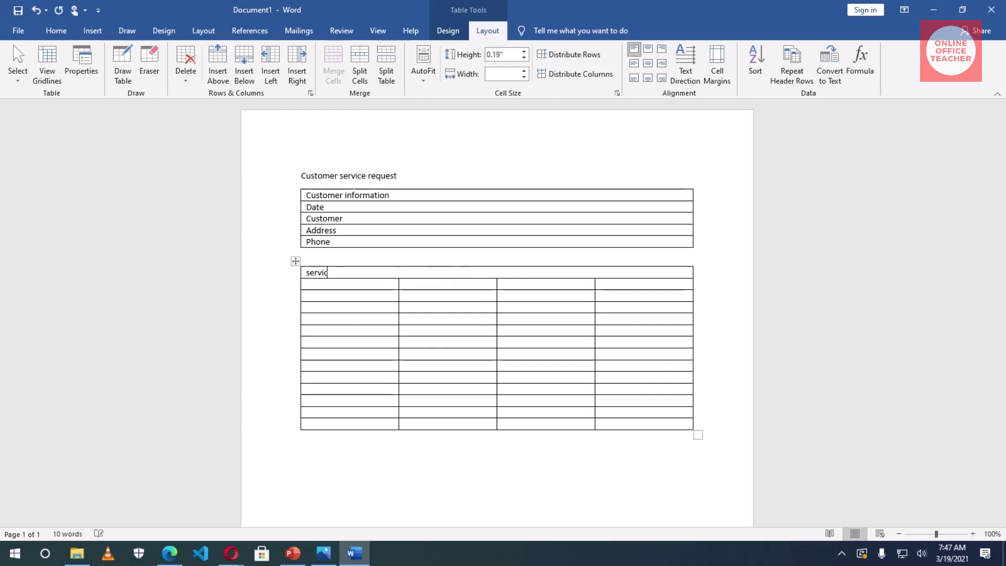
type(" reque")
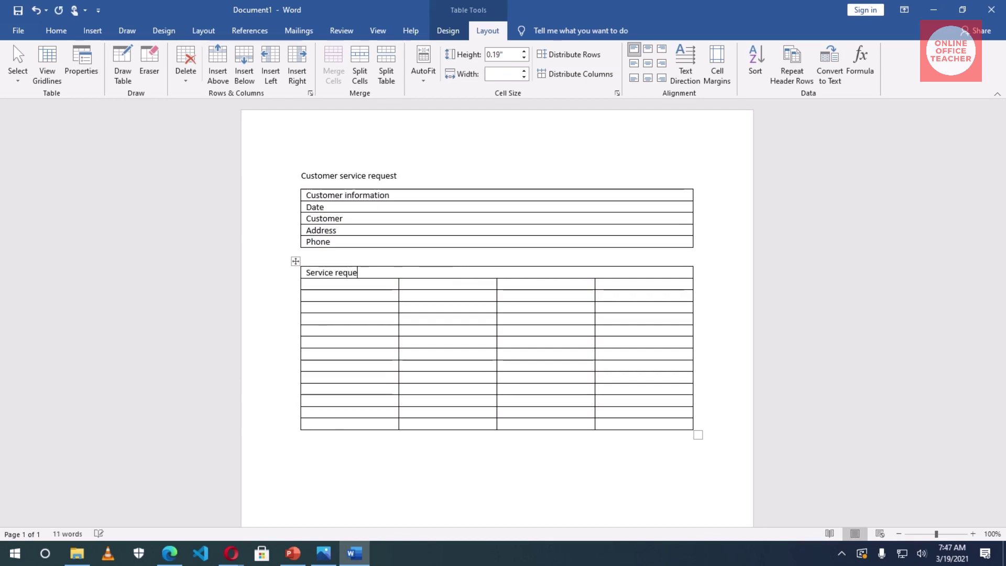
type("st informti")
key("BackSpace")
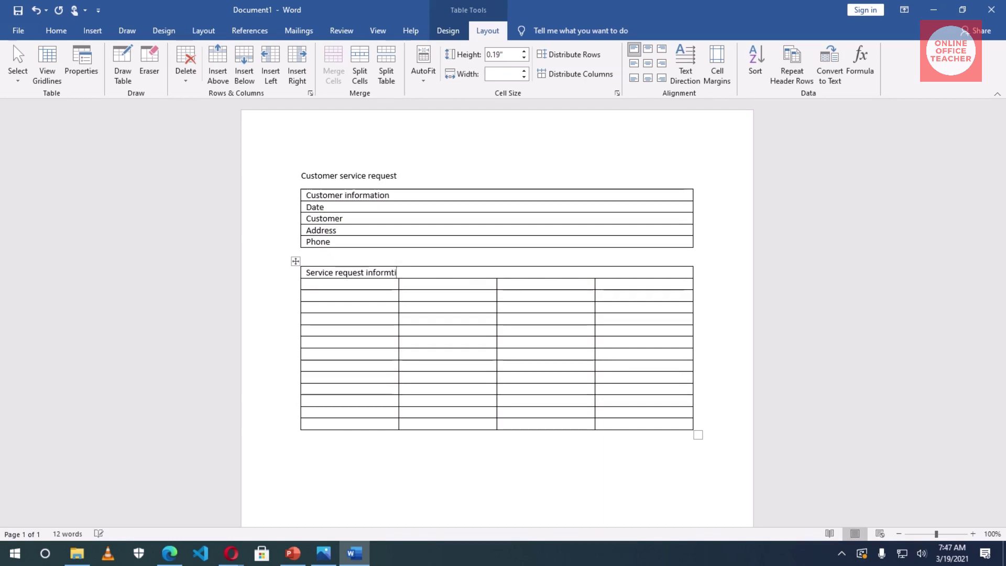
type("on")
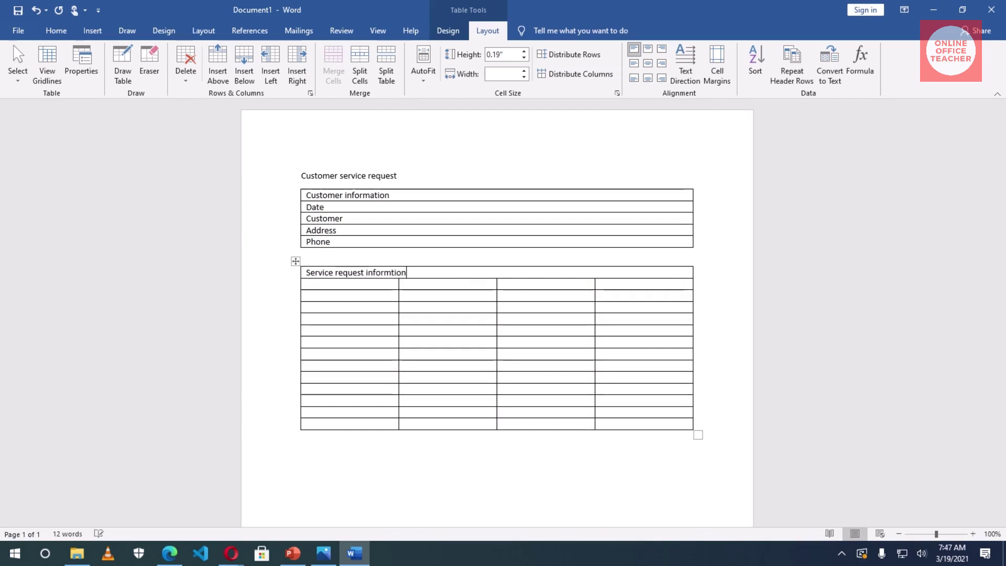
Step: Merge the second row's cells 1–2 and 3–4 into two wide halves
left_click(340, 284)
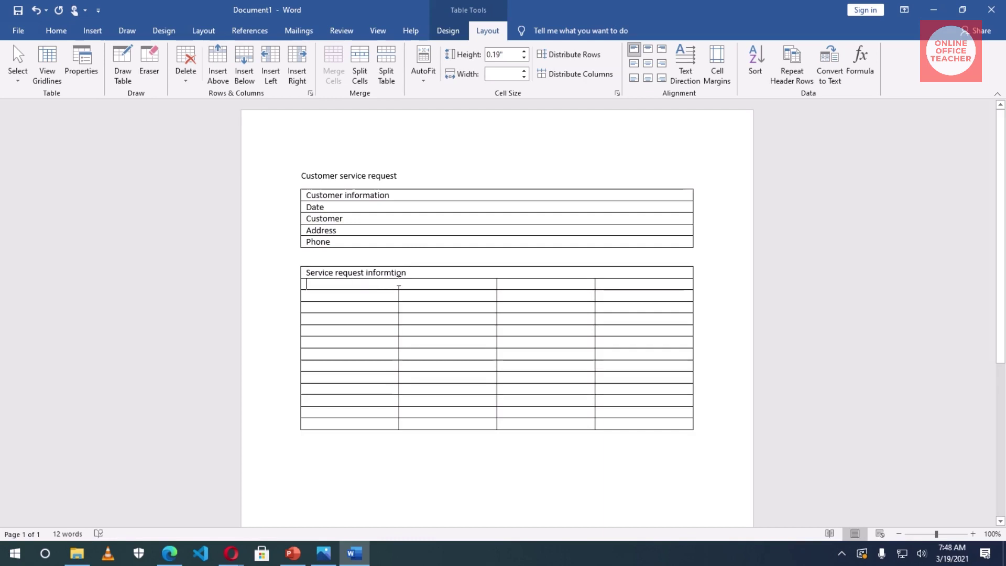
left_click_drag(398, 287, 418, 288)
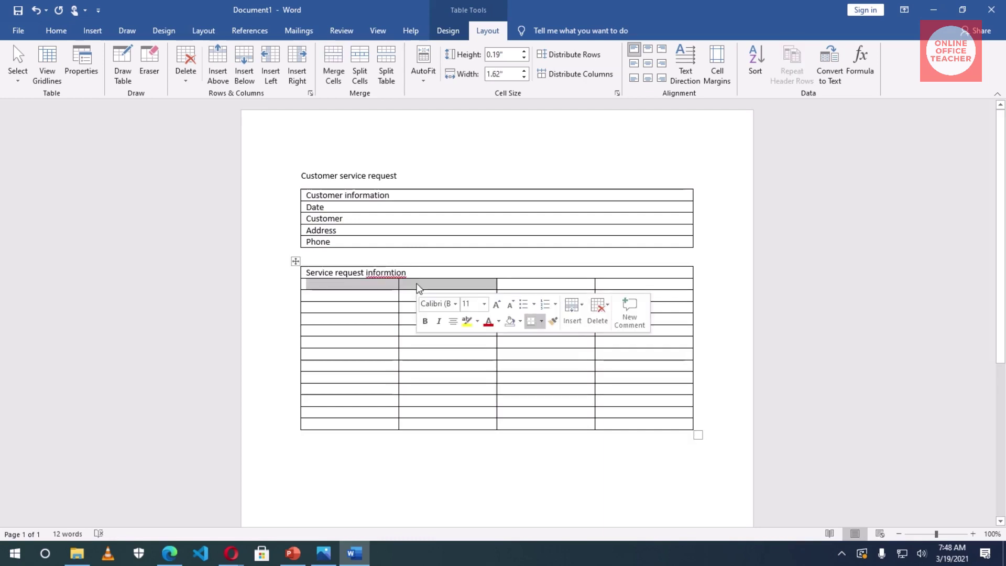
left_click(336, 79)
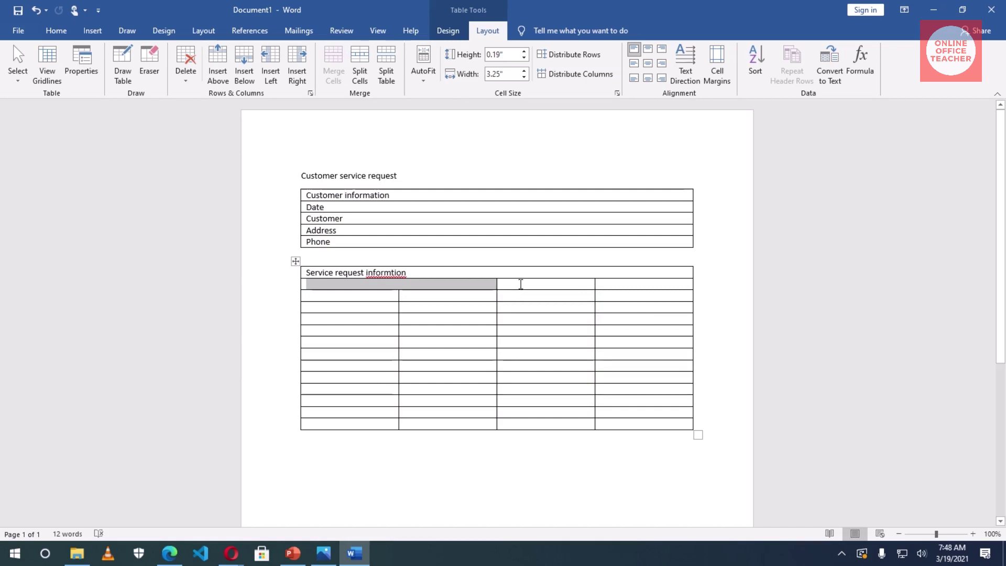
left_click_drag(521, 284, 624, 290)
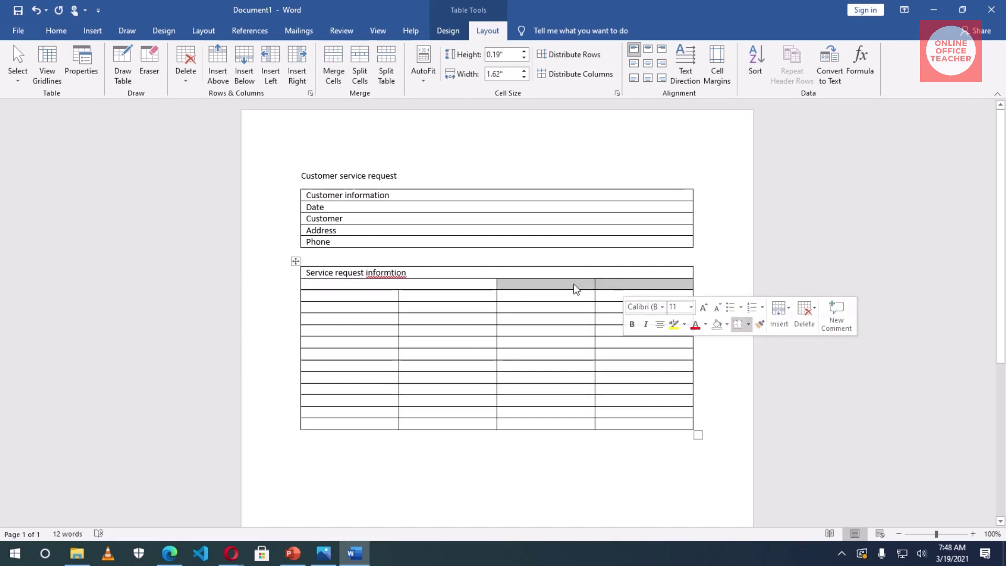
left_click(331, 74)
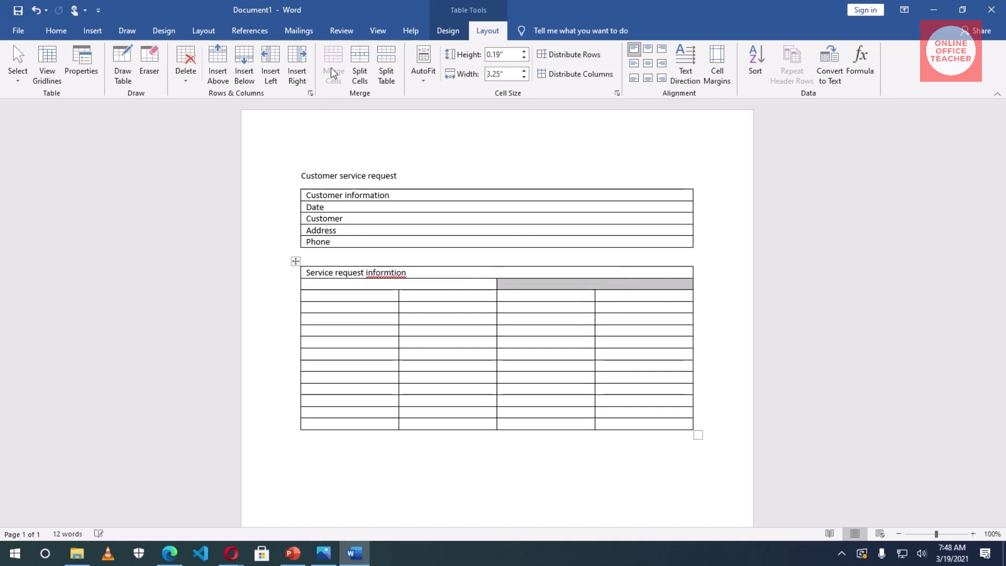
left_click(393, 272)
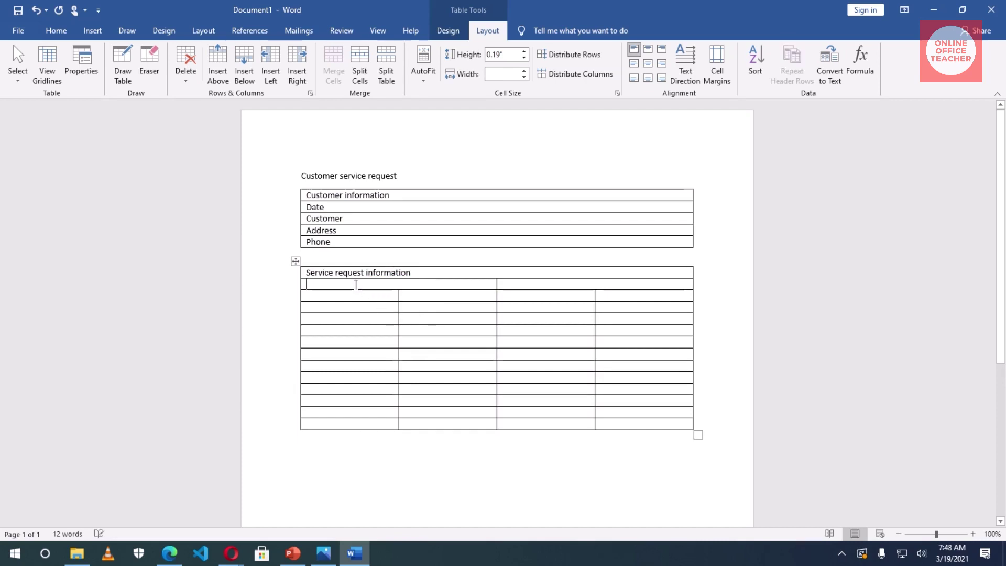
Step: Type 'Merchandise problems' and 'Delivery problems' into the two halves of the second row
type("merchan")
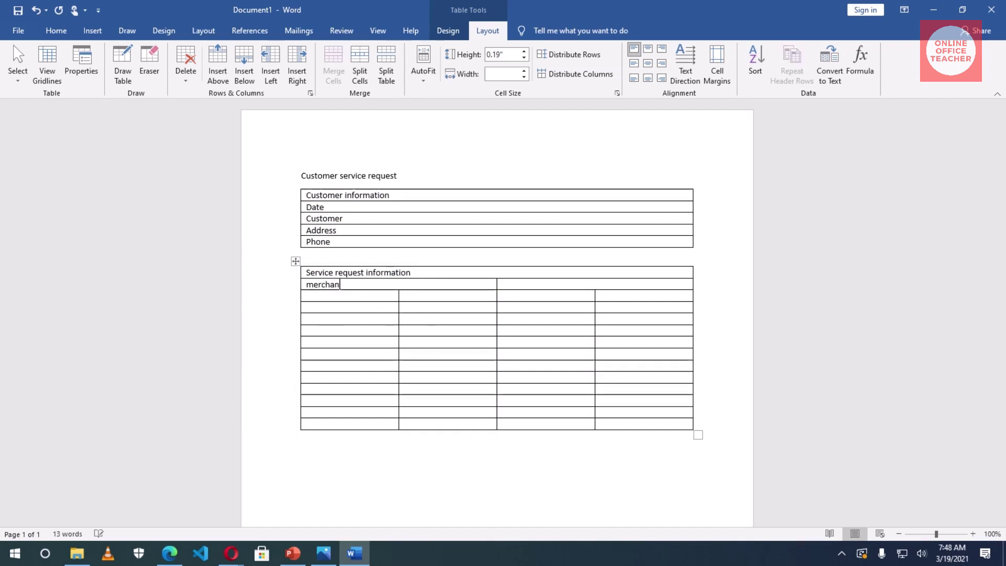
type("dise probems")
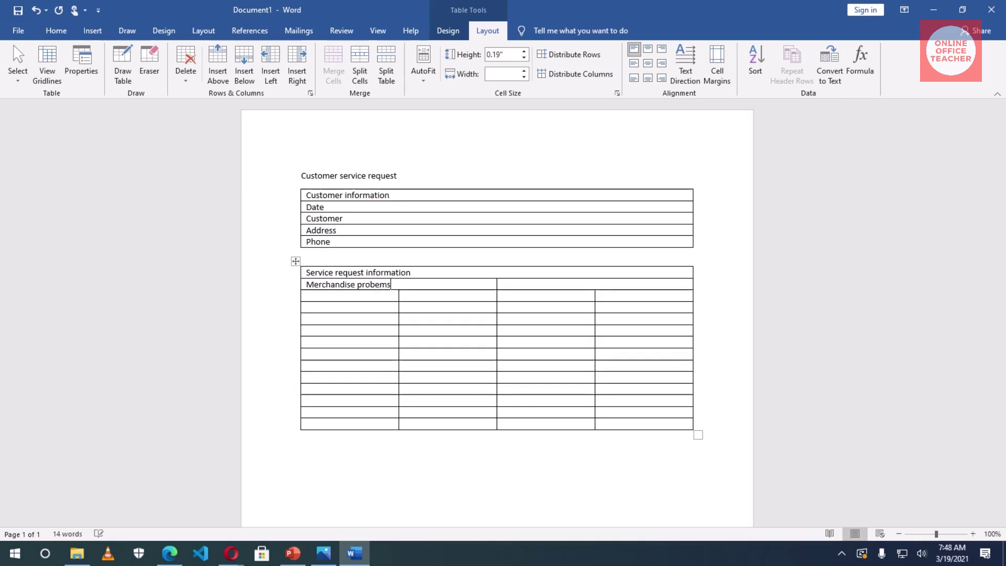
key("Tab")
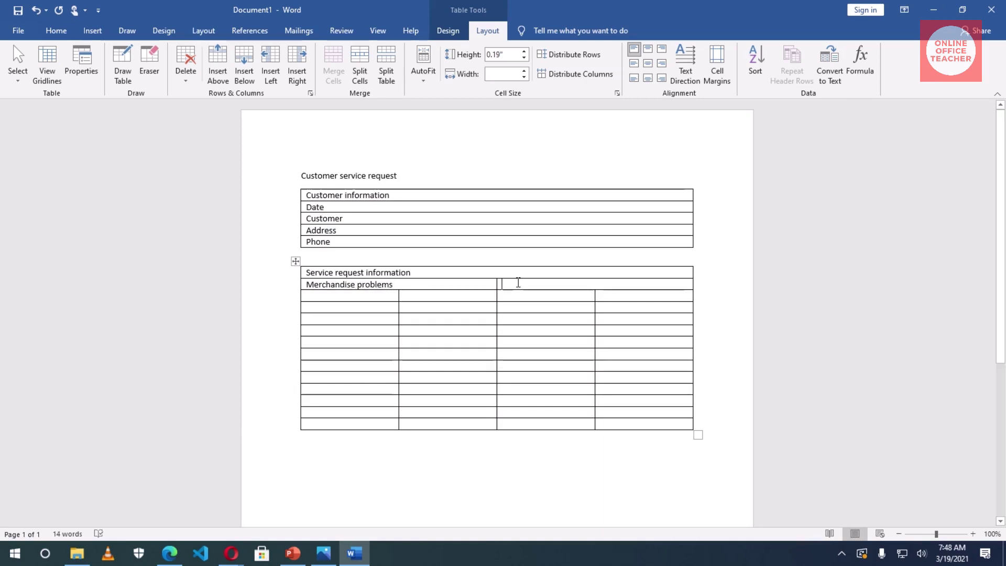
type("deliver")
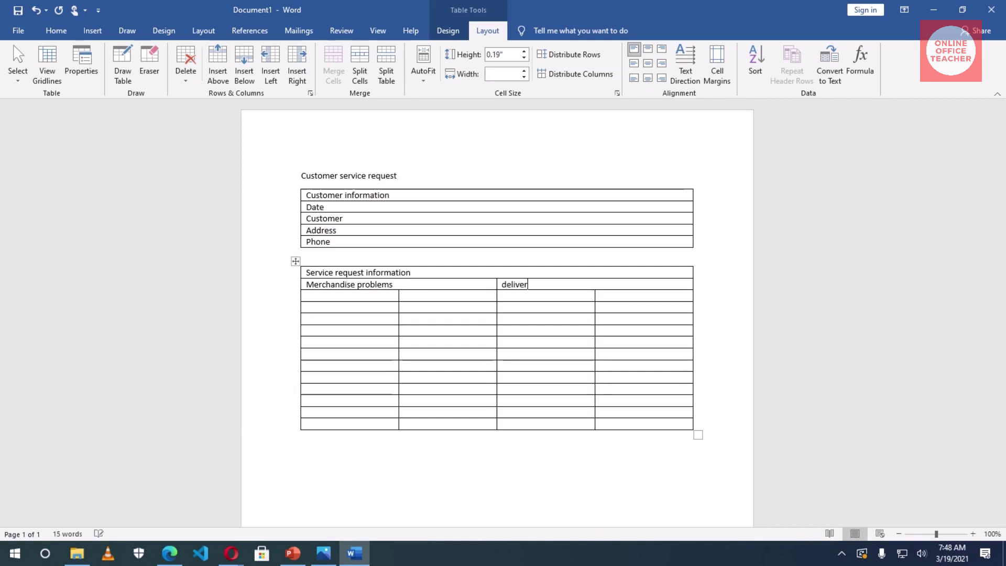
type("y problems")
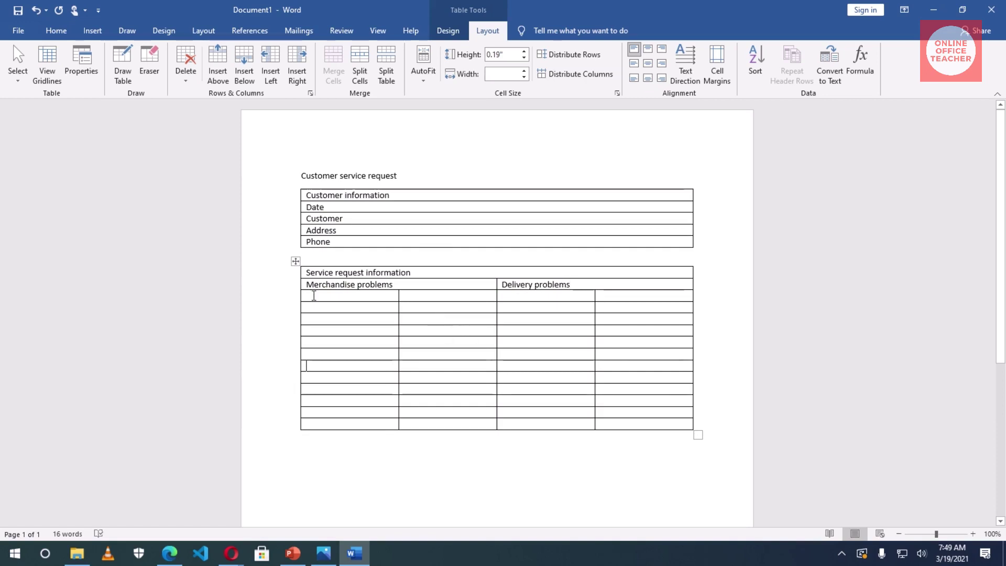
left_click_drag(306, 292, 341, 389)
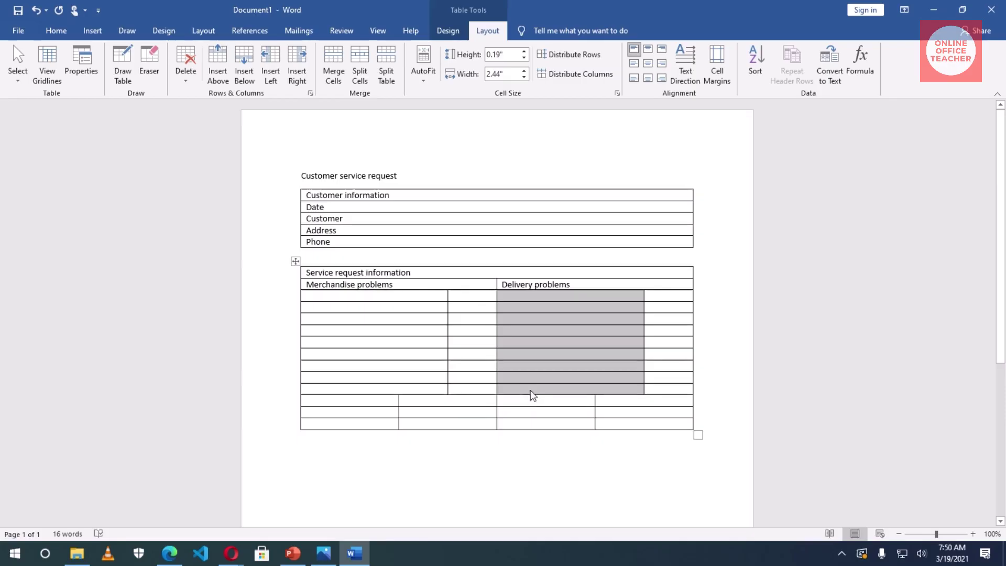
Step: List merchandise problems: Order not filled, Defective merchandise, Repair problem, Wrong merchandise sold, Amount charged in error, Credit/refund not issued
left_click(341, 296)
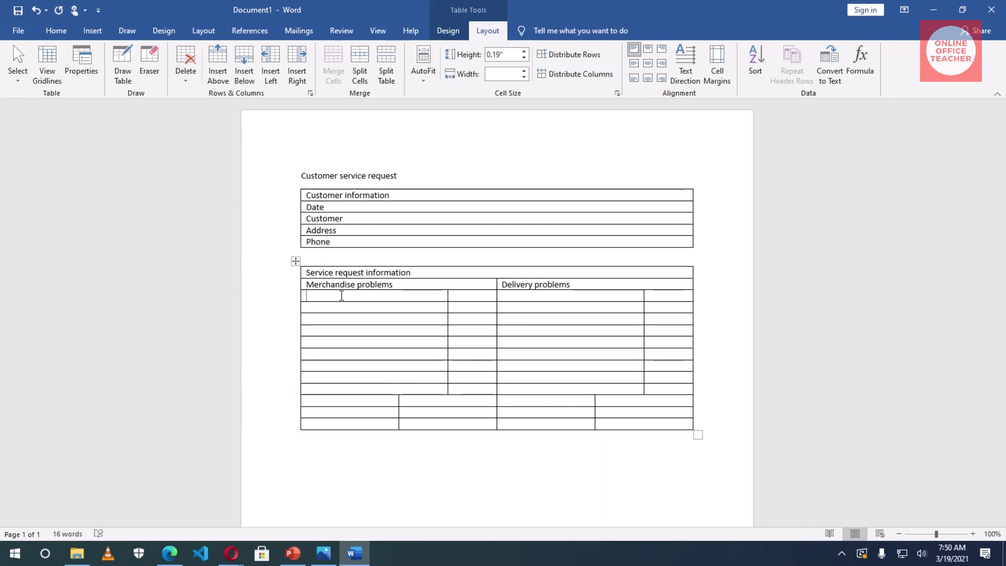
type("oder")
key("BackSpace")
type("rder not filled")
left_click(313, 307)
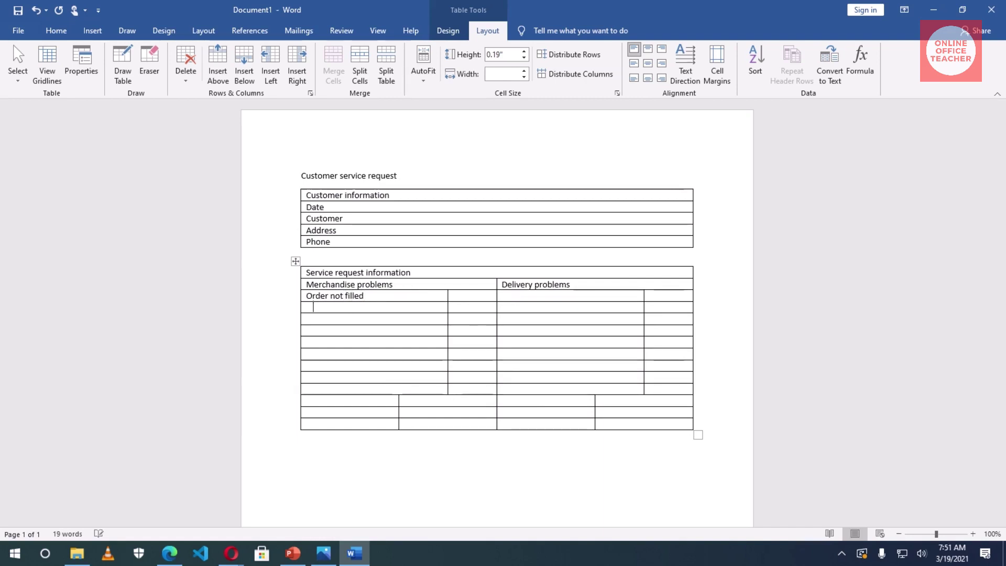
type("de")
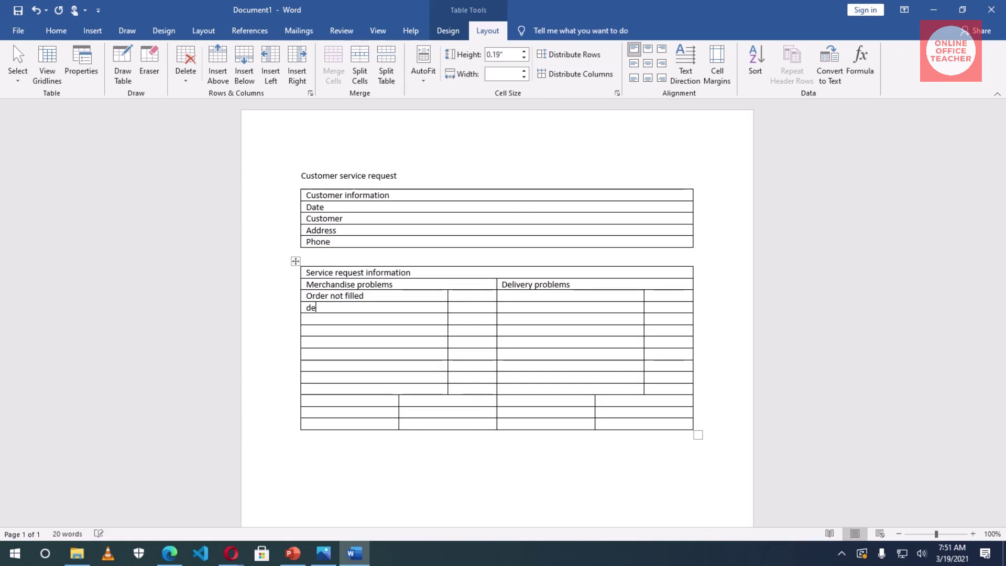
type("fective mer")
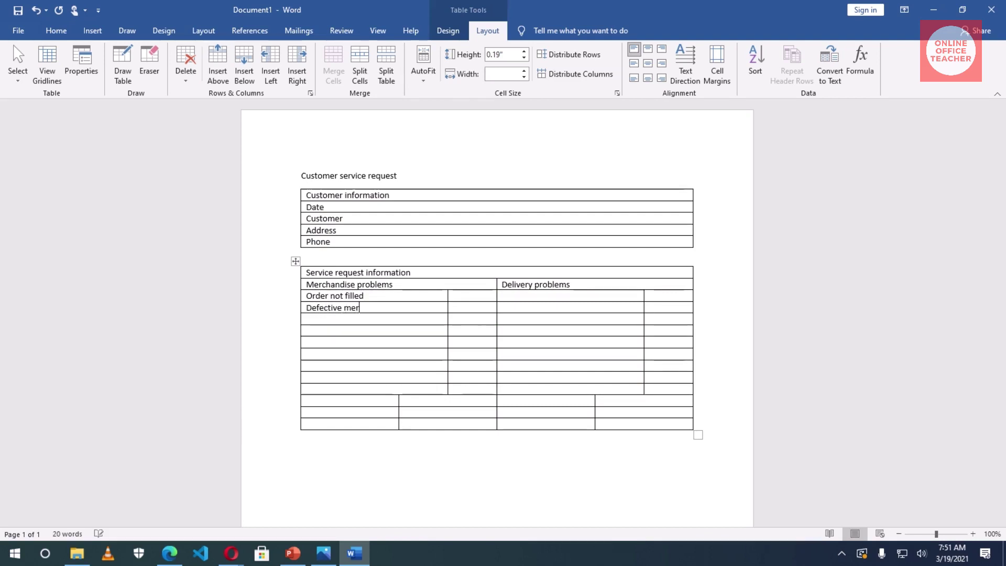
type("chang")
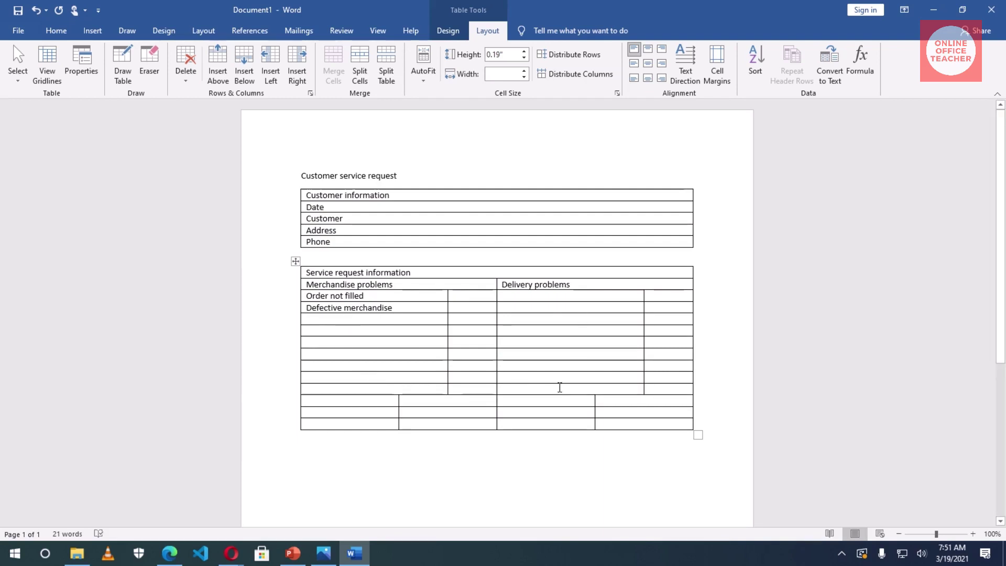
type("Repair prob")
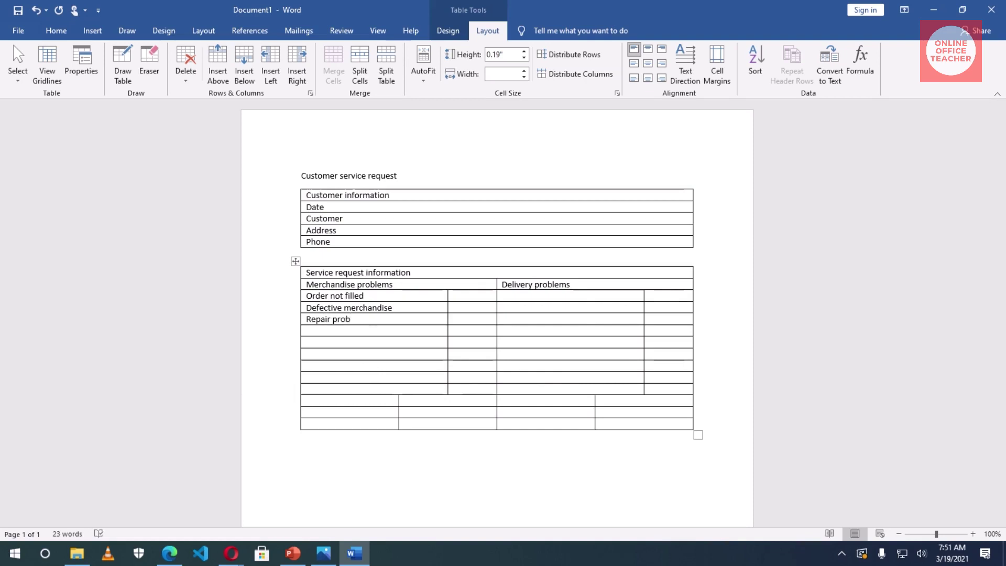
type("wrong merchandise sold")
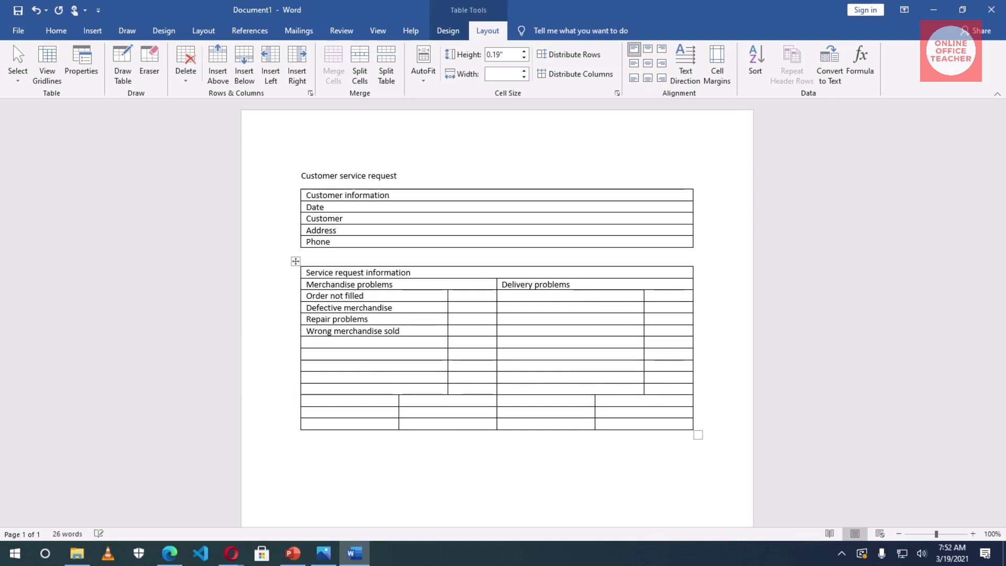
type("amout charged in error")
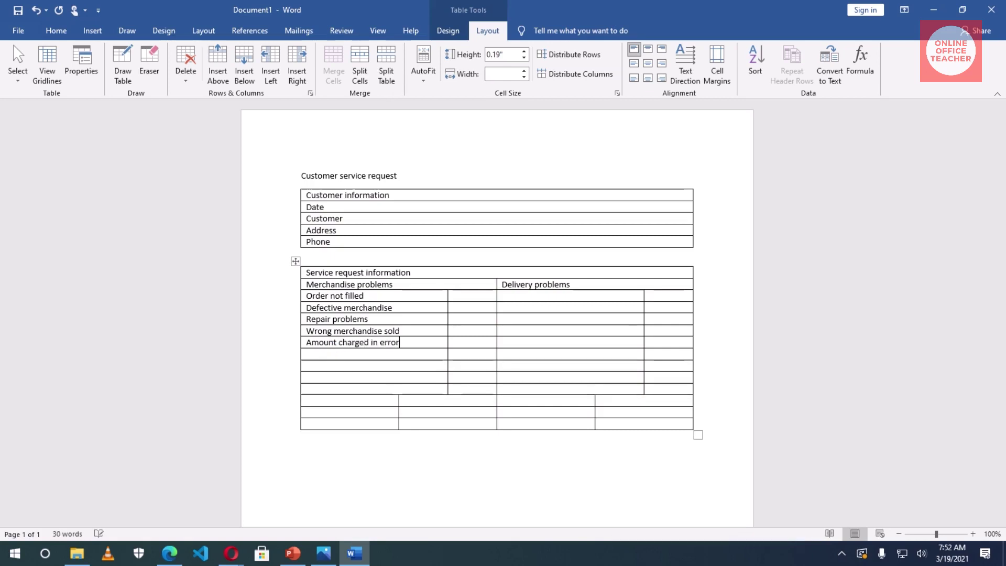
key("Down")
type("credit/refund not issued")
key("Down")
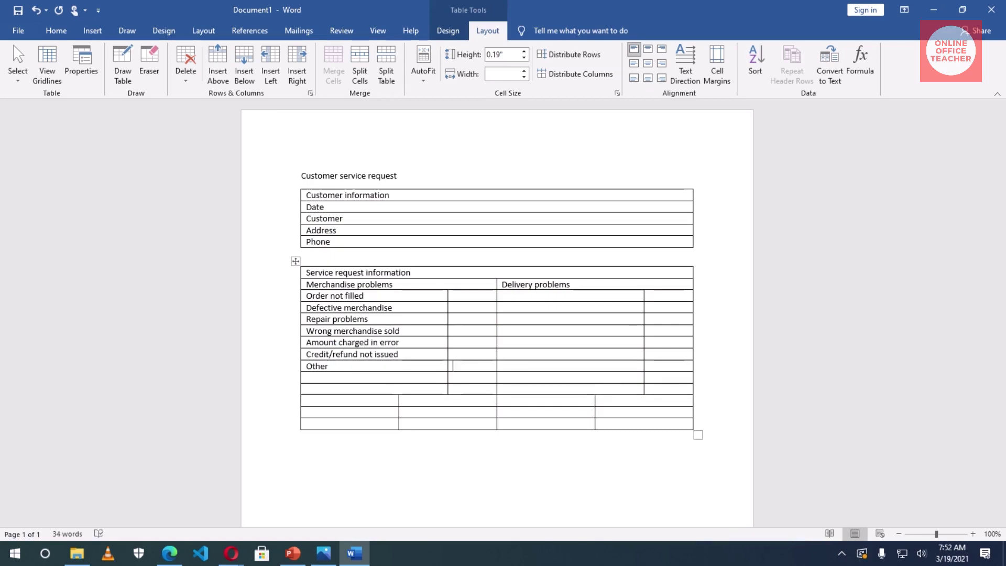
Step: List delivery problems: Bad address, Lost in transit, Damaged in transit, Merchandise missing in package
left_click(524, 296)
type("bad address")
key("Down")
type("customer nolost in transit")
key("Down")
type("dam")
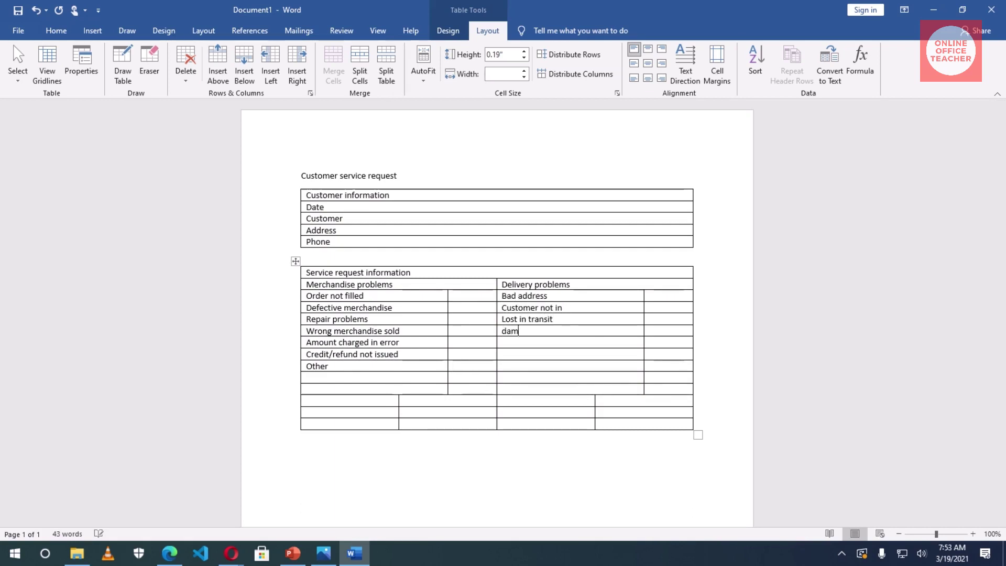
type("aged in transit")
key("Down")
type("merchandise")
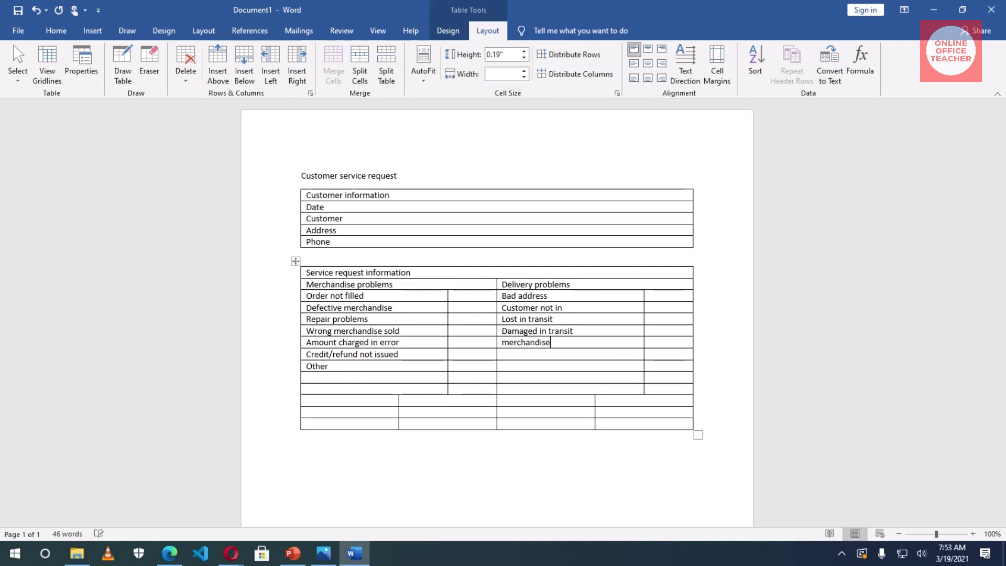
type(" missing in pacak")
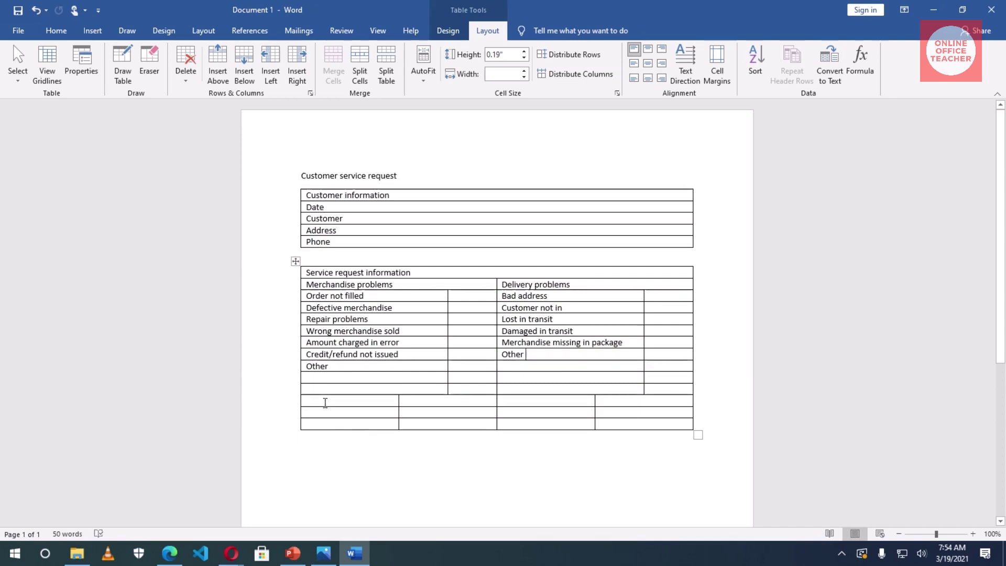
Step: Merge two bottom rows into full-width cells labelled 'Other information' and 'Remarks:'
left_click_drag(323, 404, 609, 399)
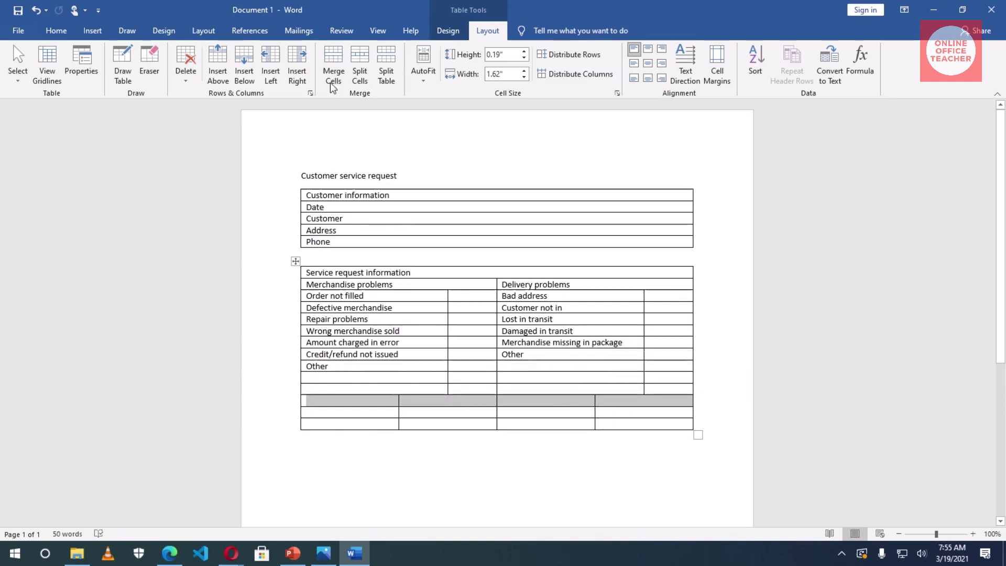
left_click(334, 61)
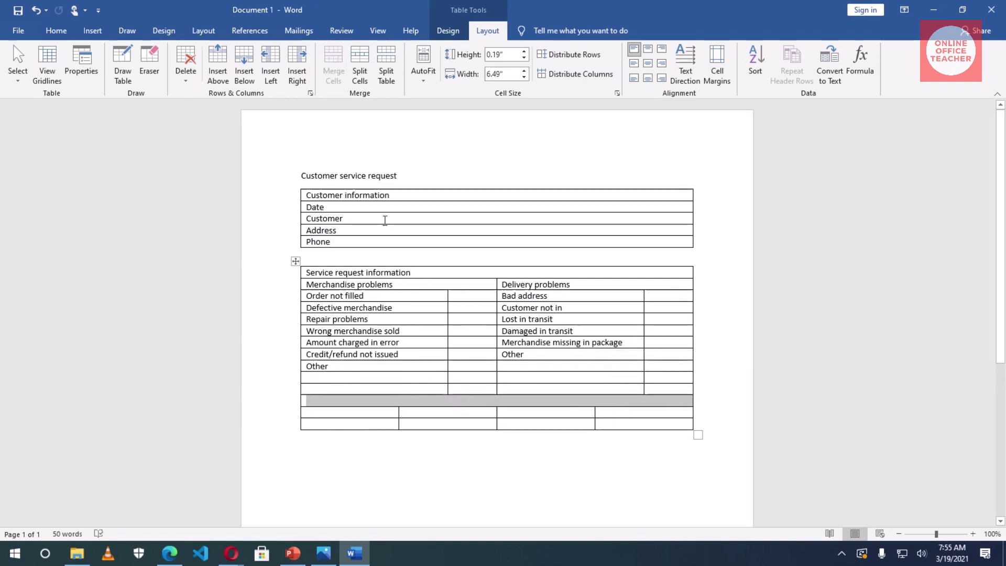
type("other")
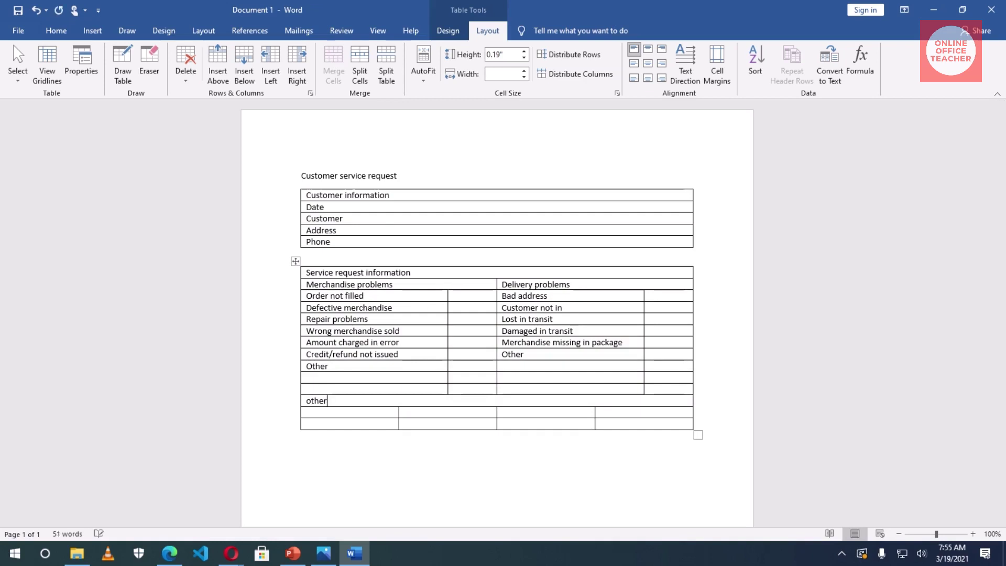
type(" information")
left_click_drag(304, 411, 620, 409)
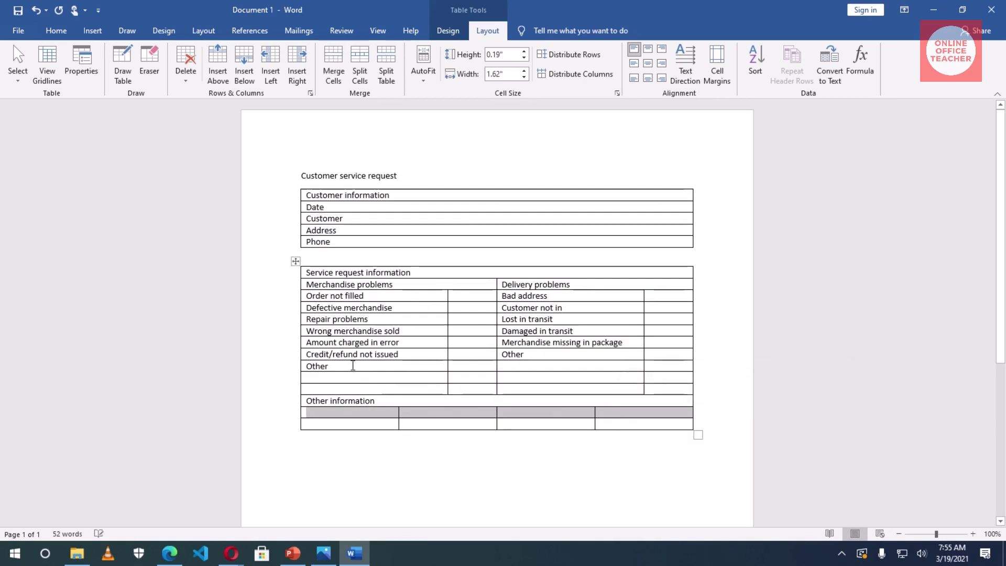
left_click(330, 60)
type("r")
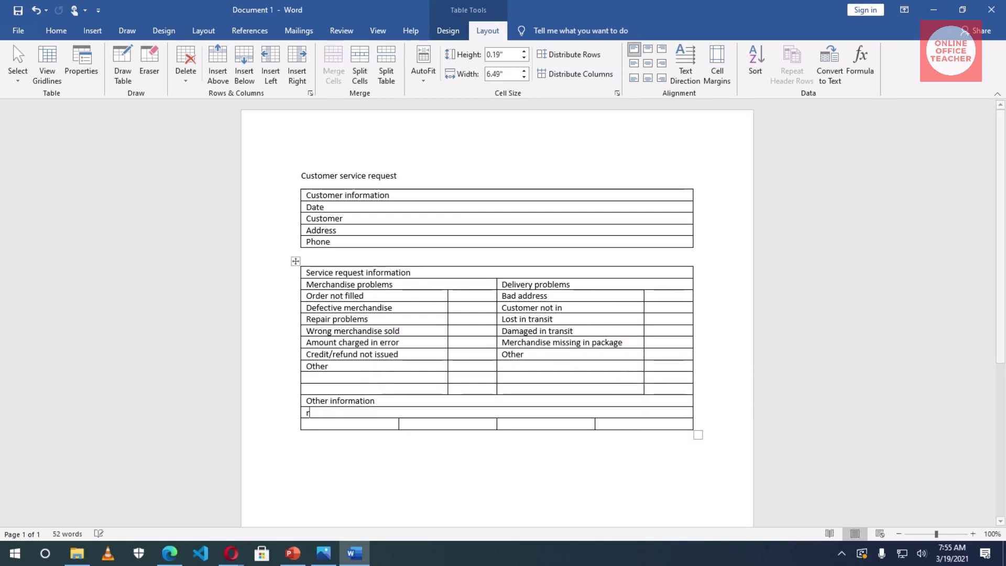
type("emarks")
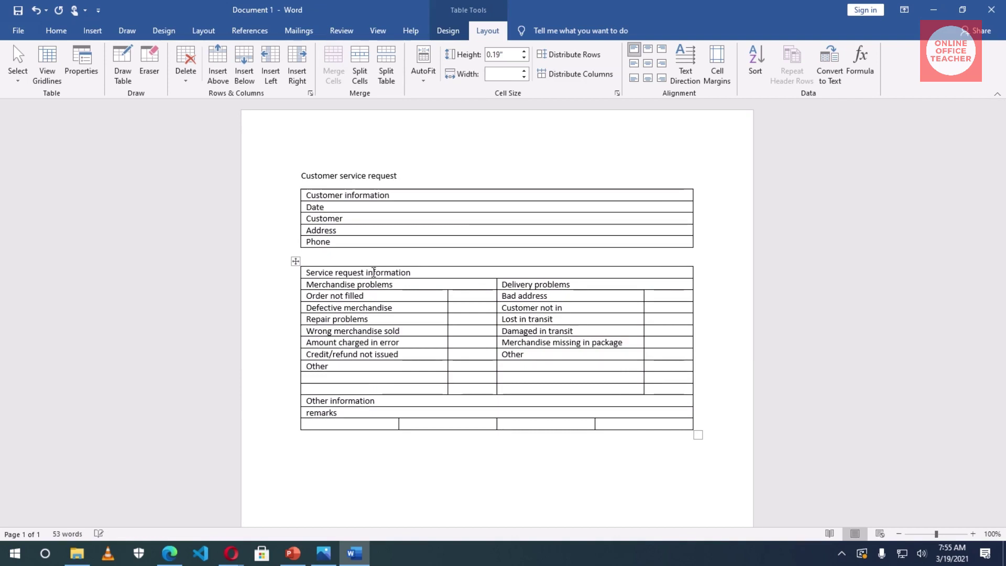
type(":")
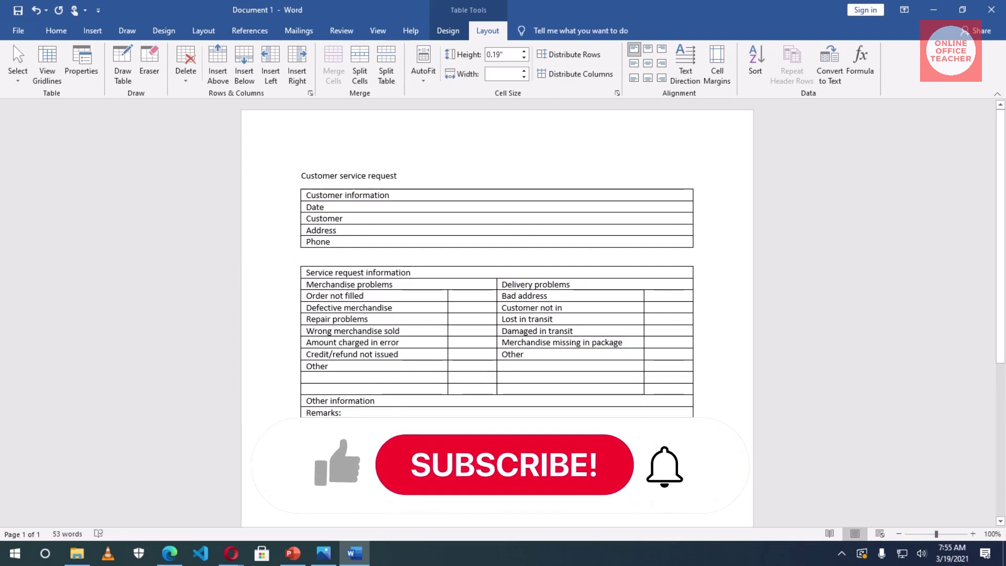
Step: Merge the last row into one cell, then undo that merge
left_click(351, 271)
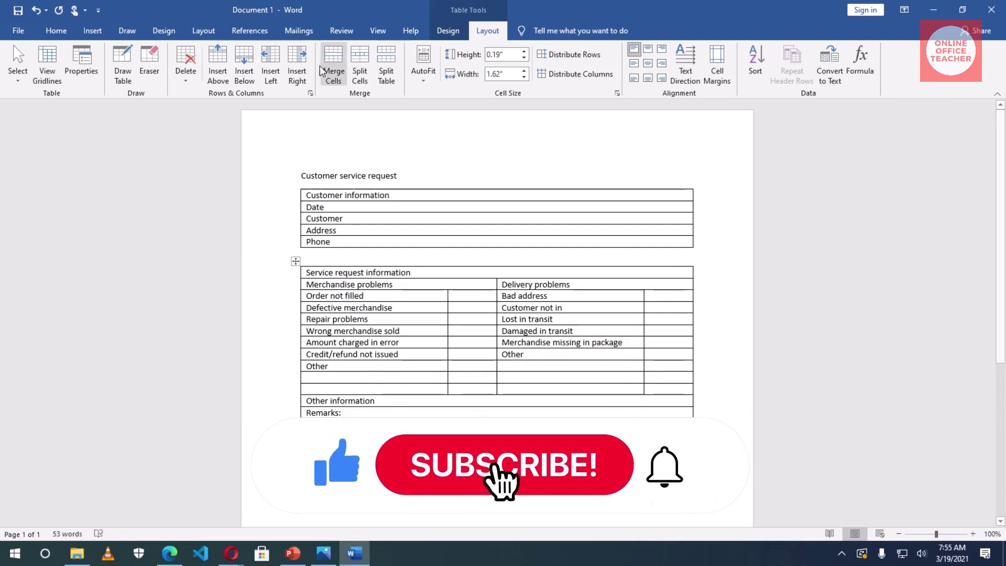
left_click(332, 55)
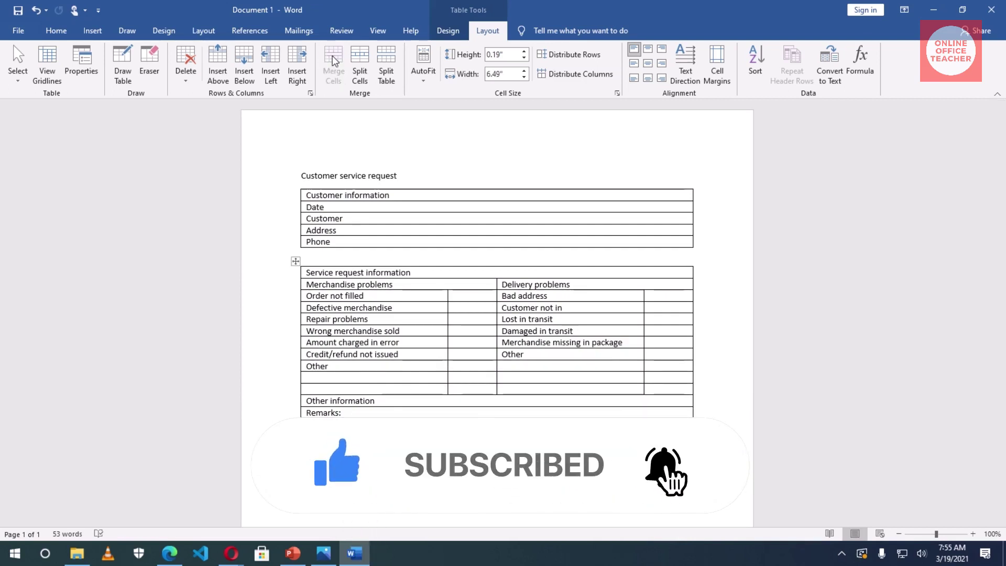
key("ctrl+z")
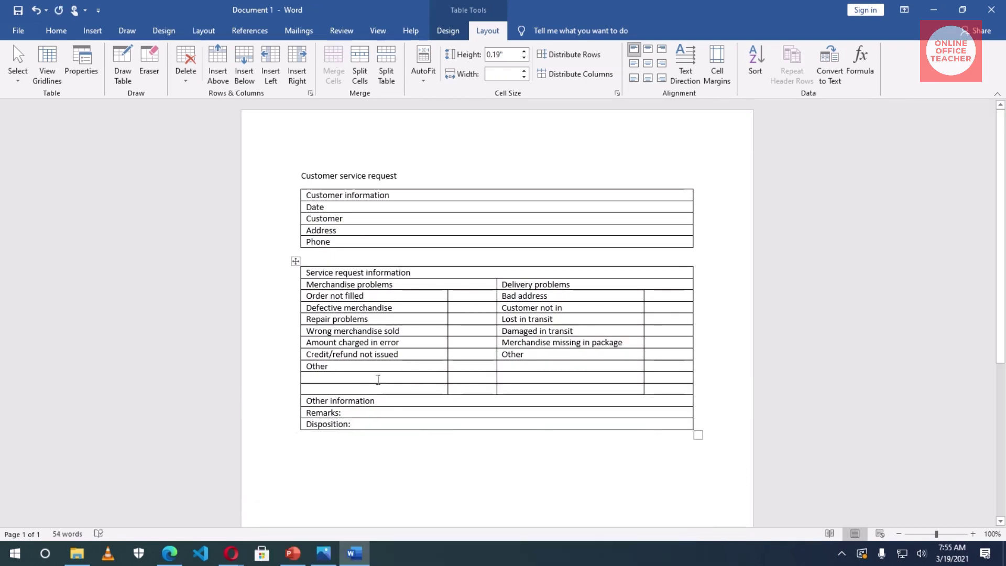
Step: Add a 'Signature' label on a new line below the table
left_click(347, 481)
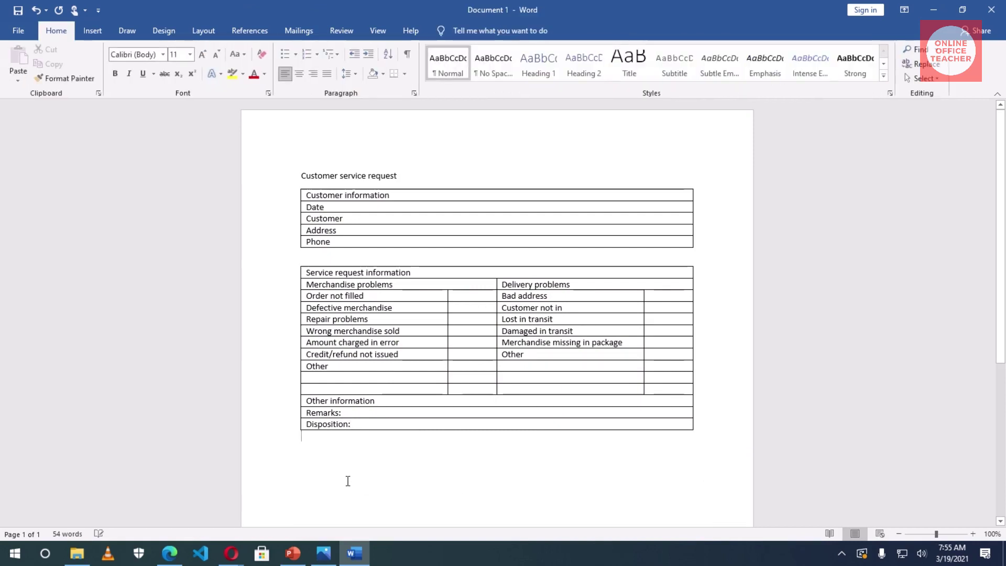
key("Return")
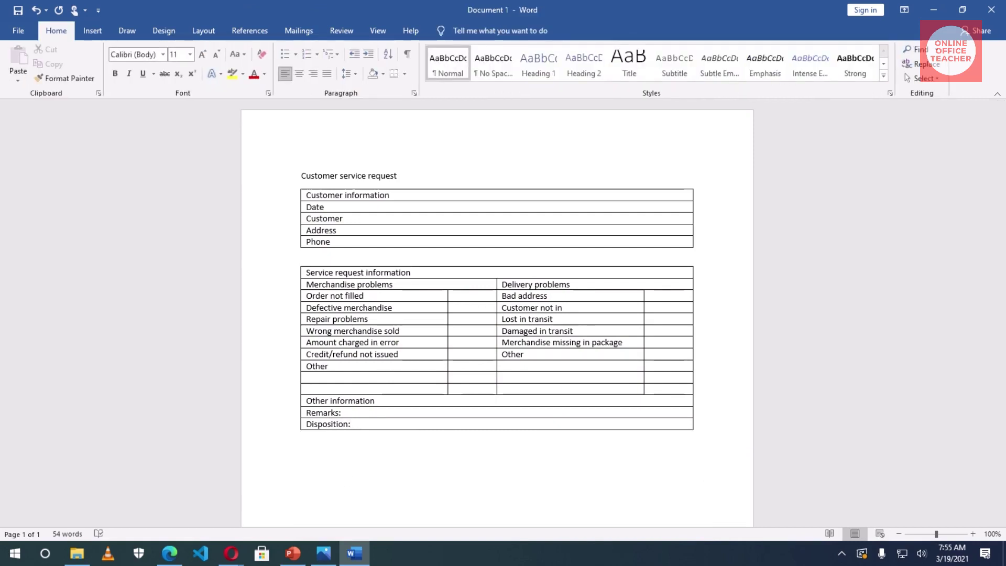
type("sign")
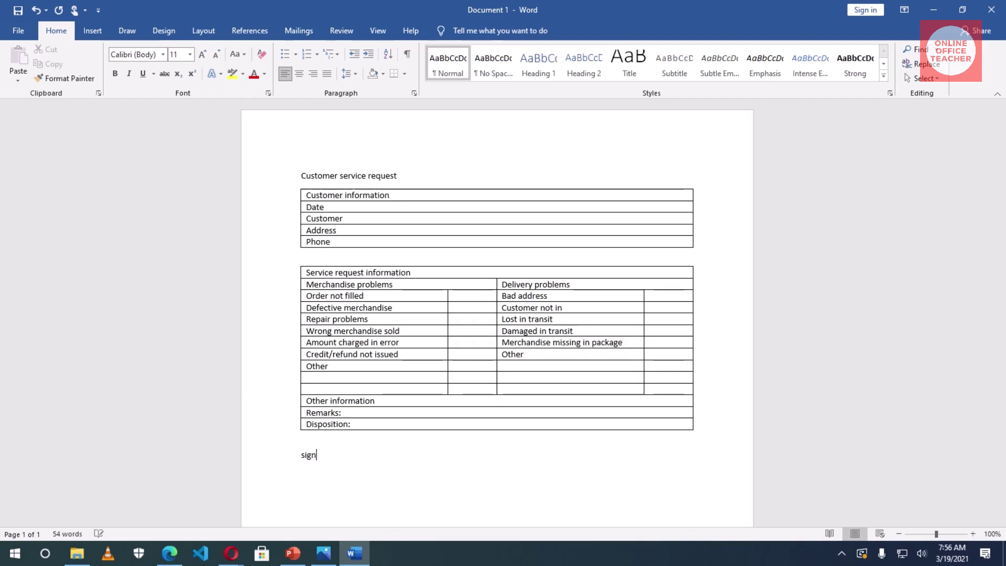
type("ature")
key("space")
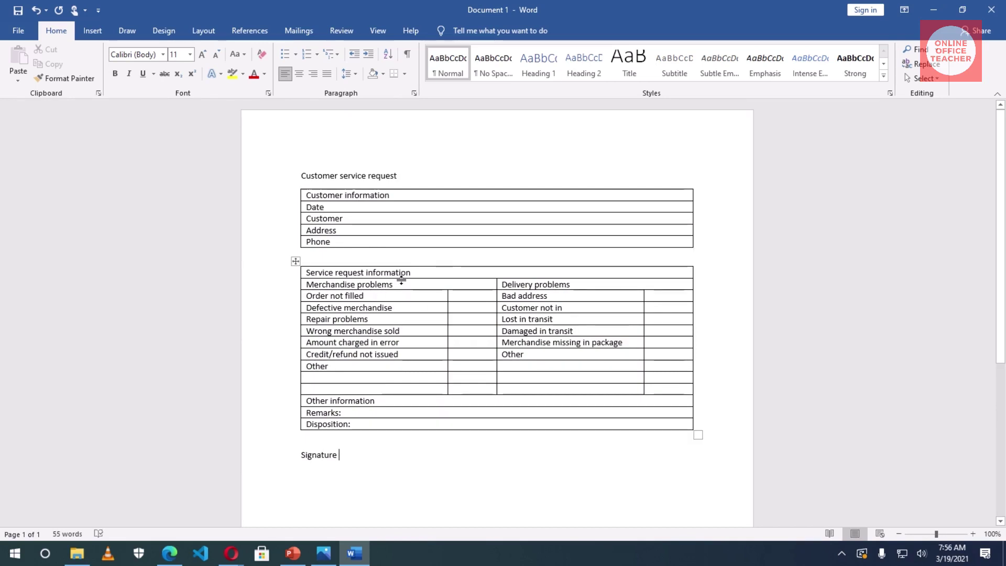
Step: Make the title centered, uppercase, bold and 22 pt, followed by a blank line
left_click_drag(300, 177, 397, 176)
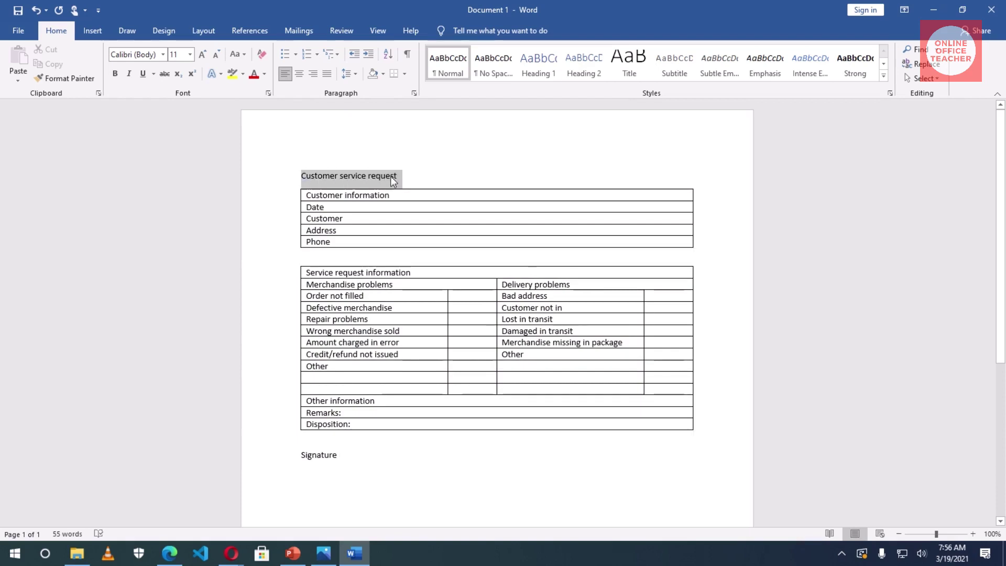
left_click(298, 74)
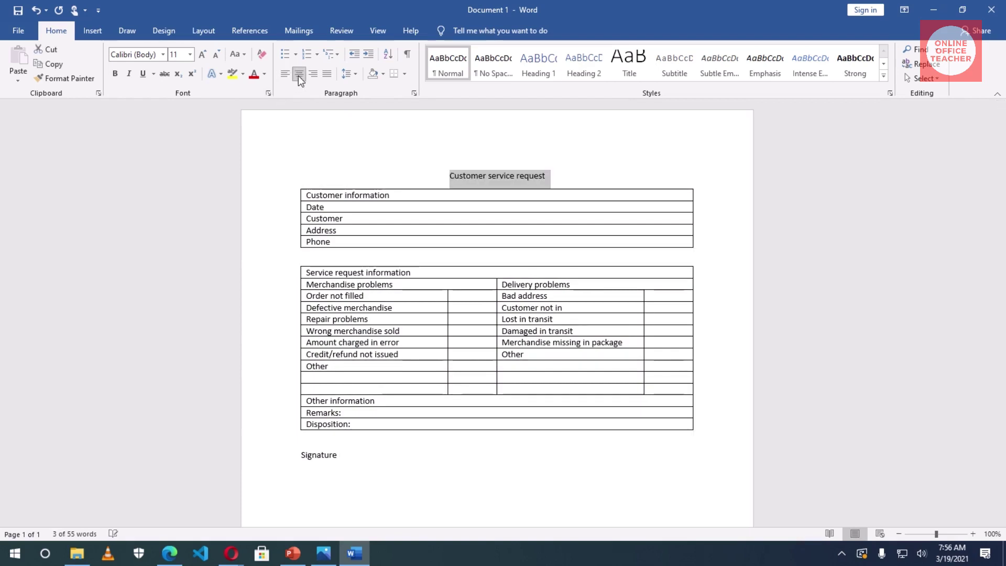
left_click(239, 55)
left_click(269, 106)
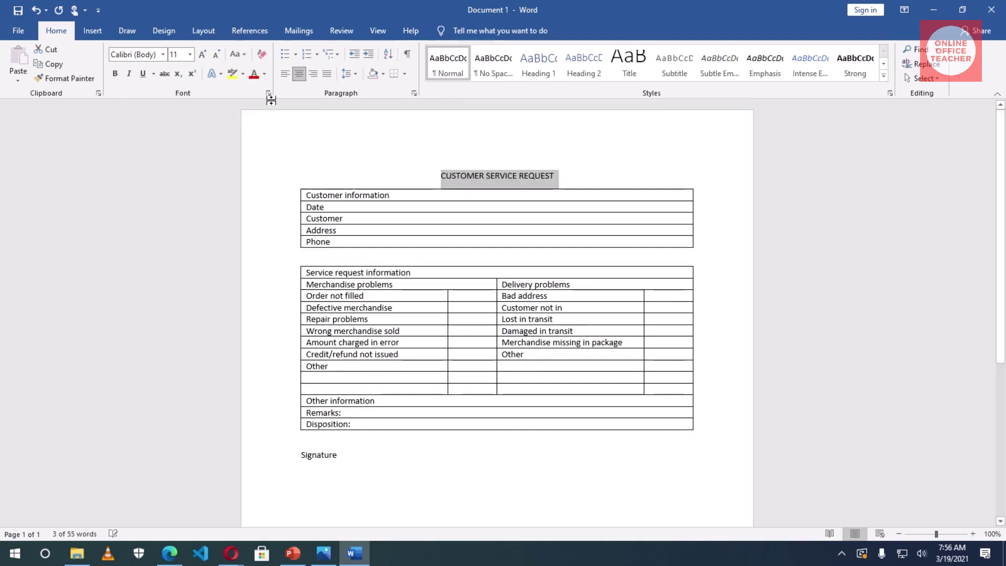
left_click(116, 74)
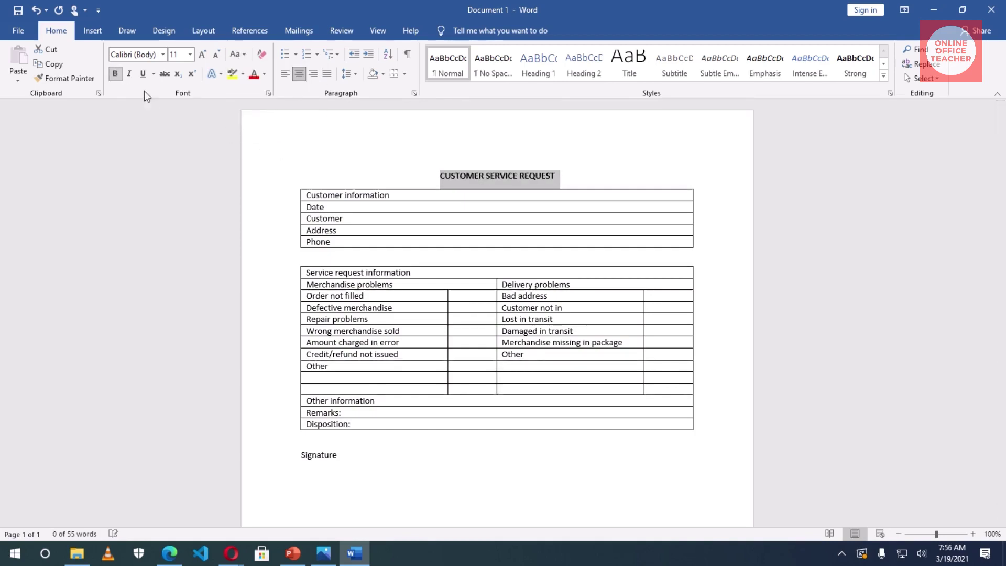
left_click(202, 55)
left_click(202, 55)
left_click(203, 55)
left_click(202, 55)
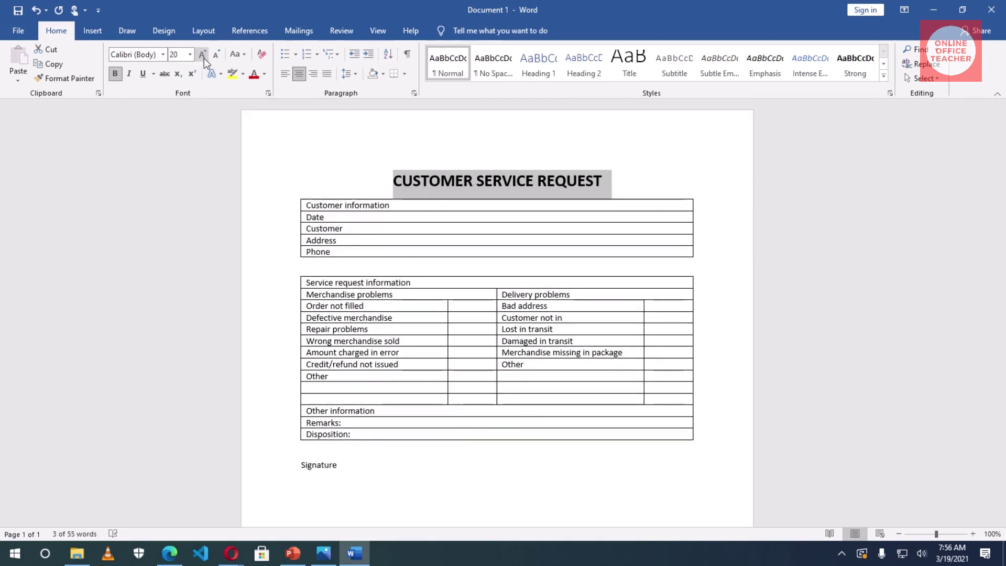
left_click(202, 55)
left_click(202, 55)
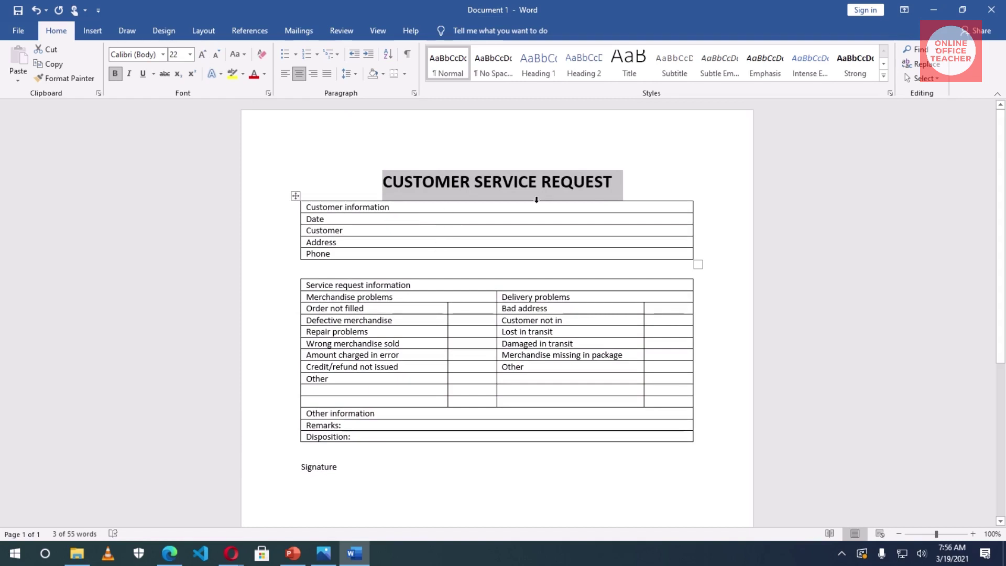
left_click(613, 184)
key("Return")
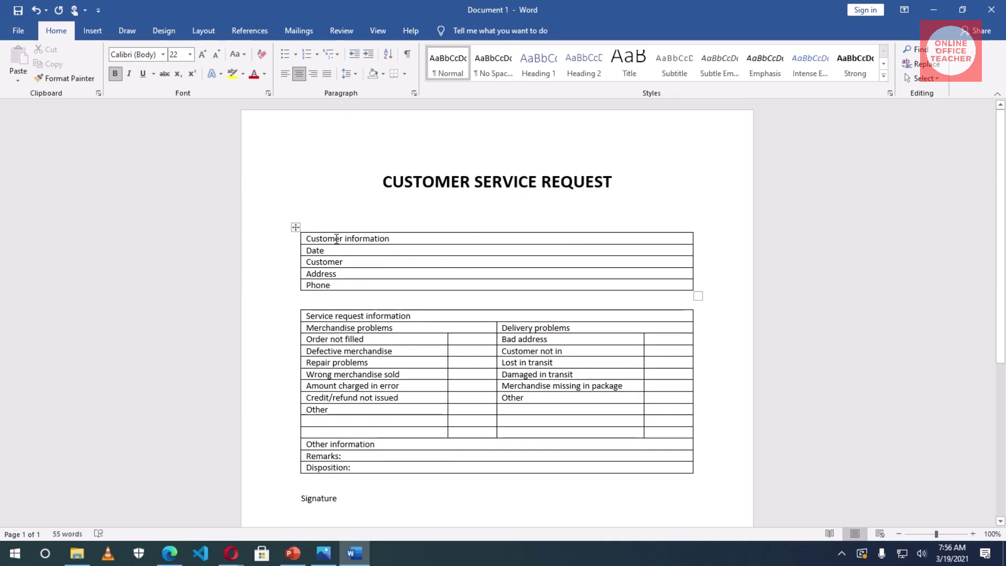
Step: Increase the Customer information row height, center its text, and shade it grey
left_click(407, 240)
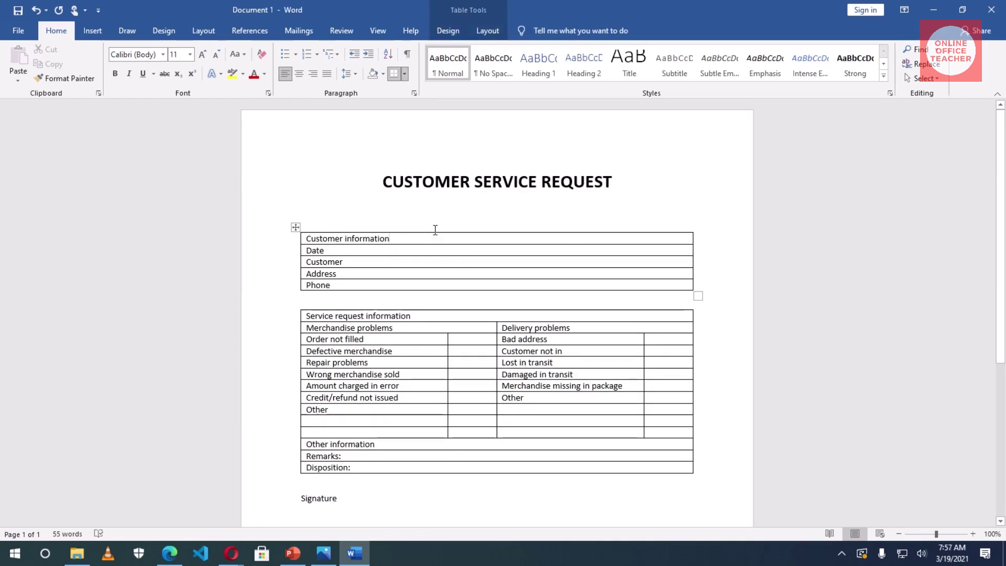
left_click(489, 34)
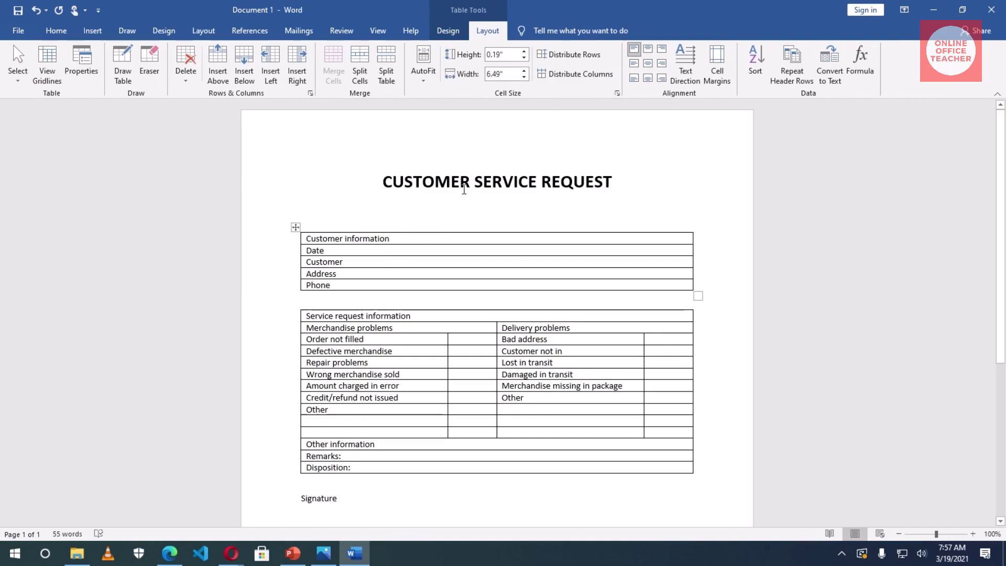
left_click(524, 52)
left_click(524, 52)
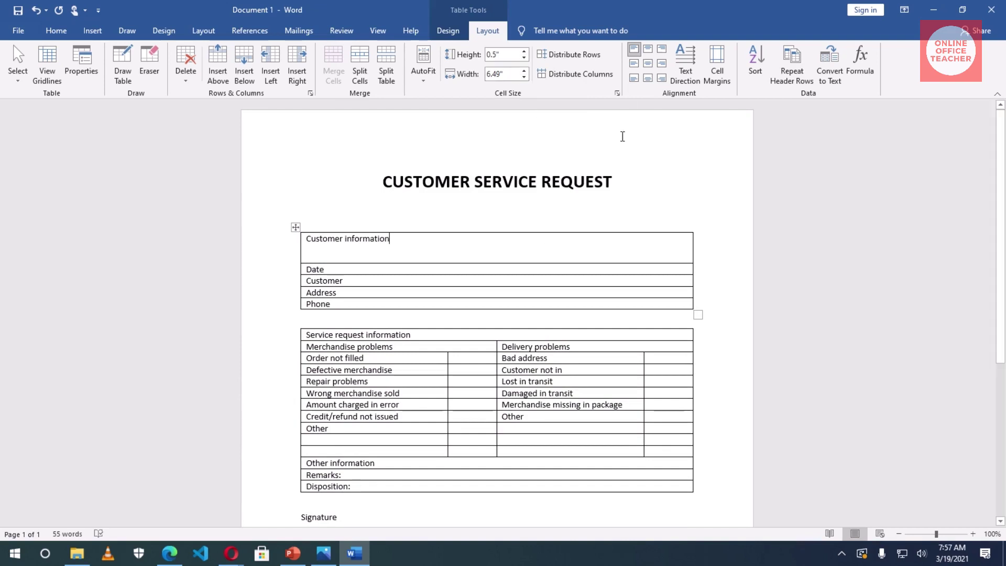
left_click(648, 63)
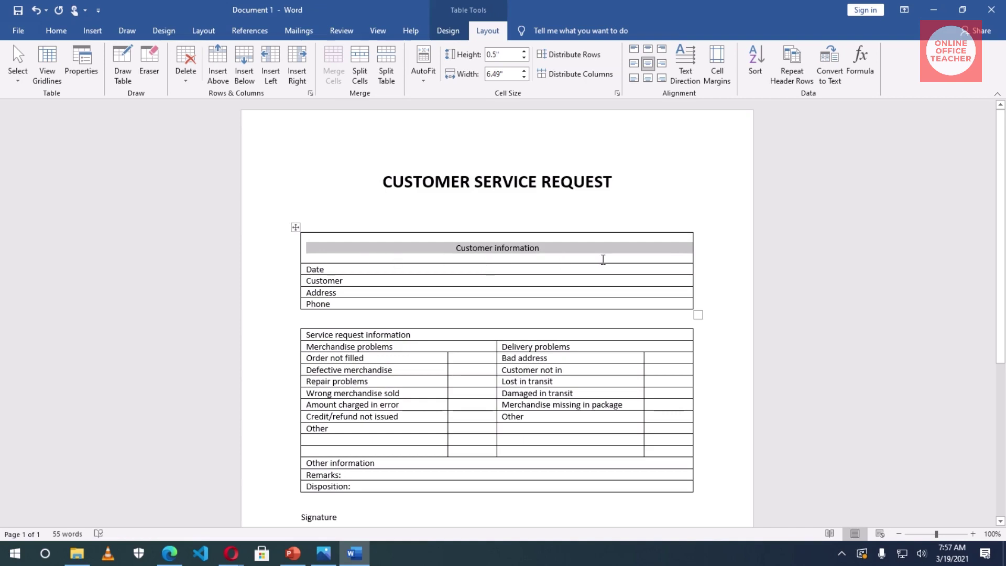
left_click(449, 31)
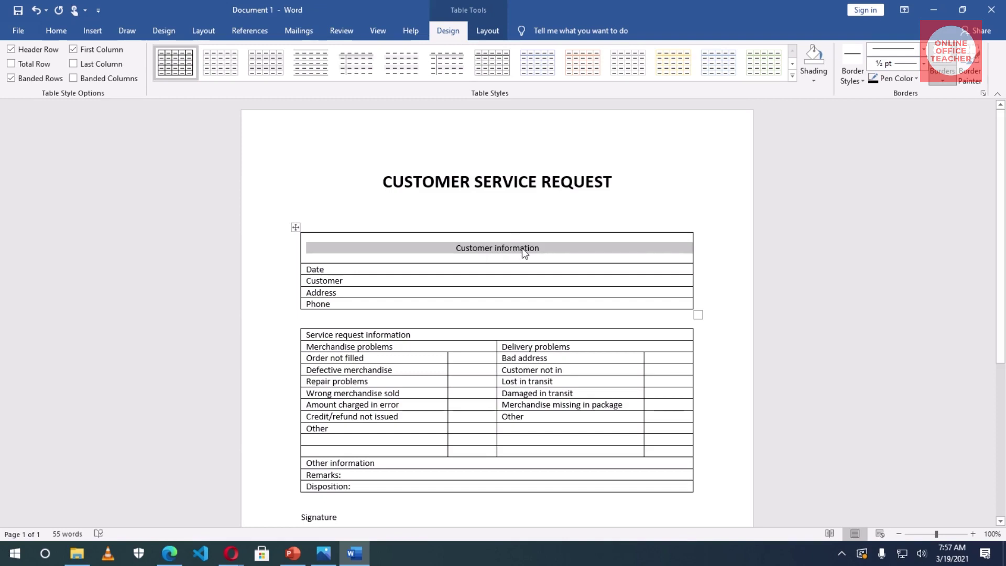
left_click(814, 81)
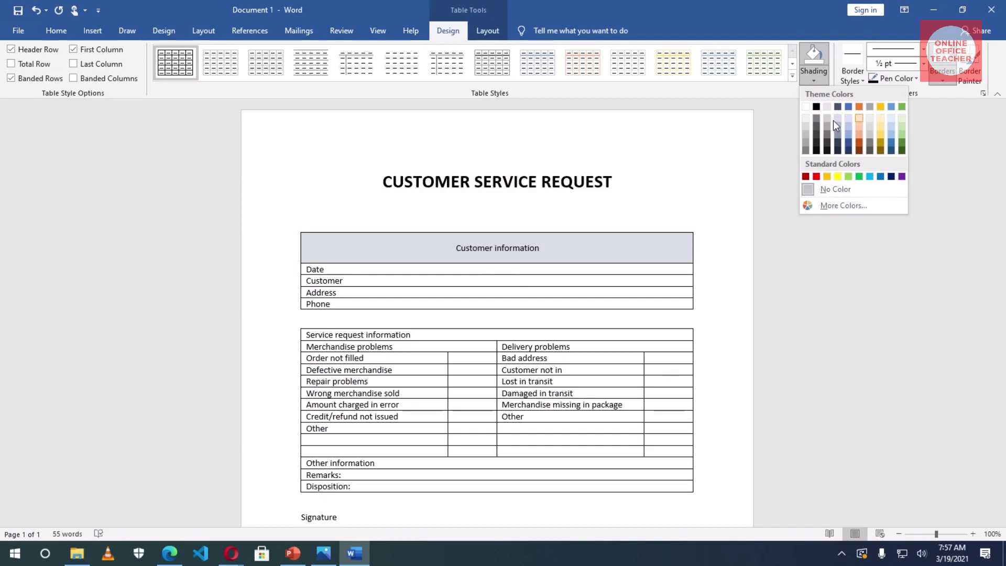
left_click(807, 135)
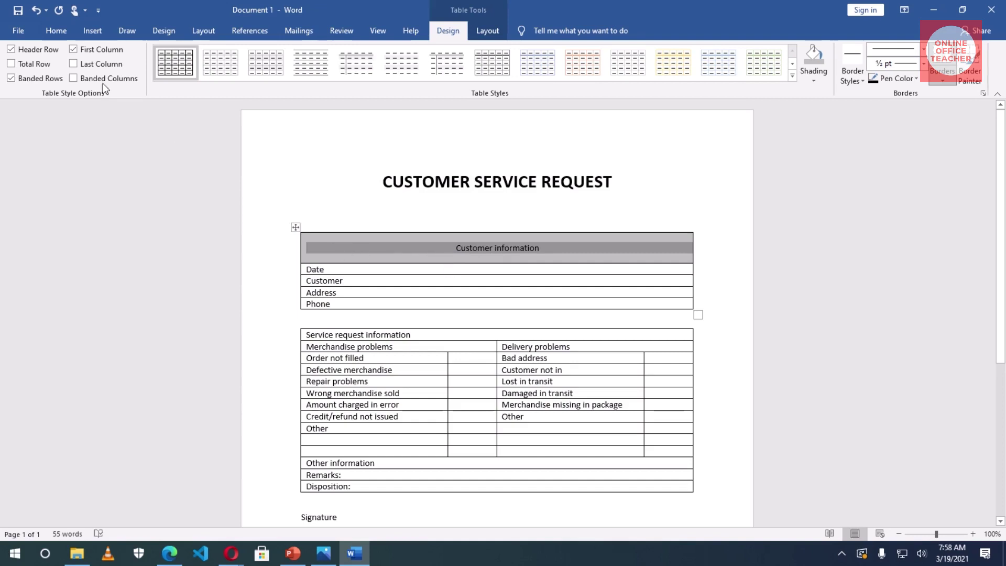
Step: Make the first header bold UPPERCASE CUSTOMER INFORMATION and bold the Date, Customer, Address and Phone labels
left_click(52, 30)
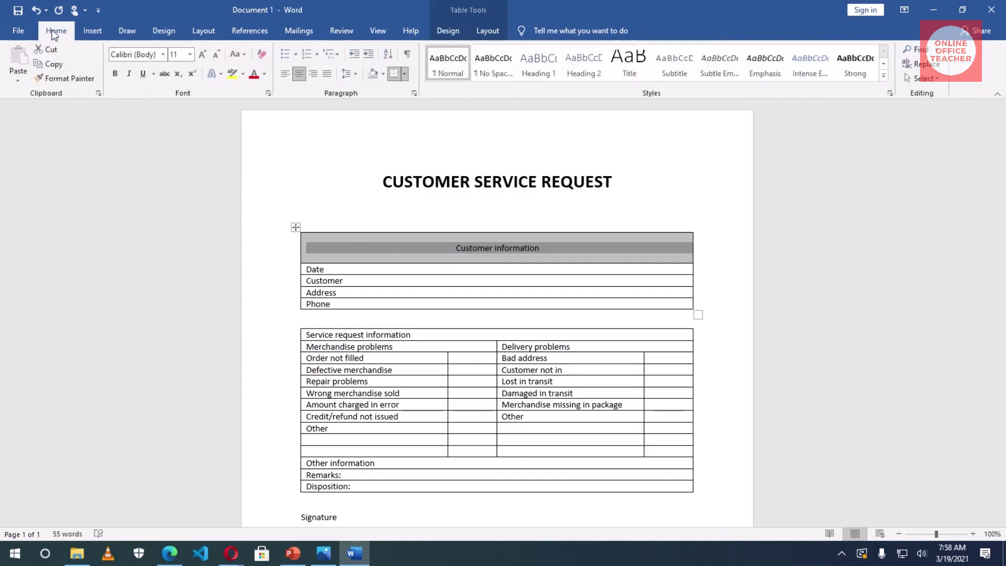
left_click(238, 52)
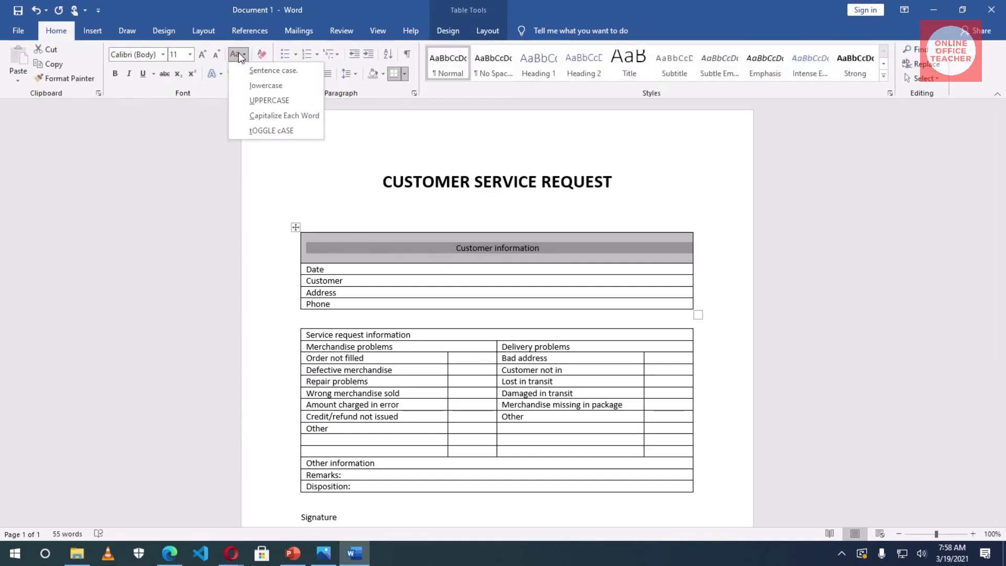
left_click(274, 101)
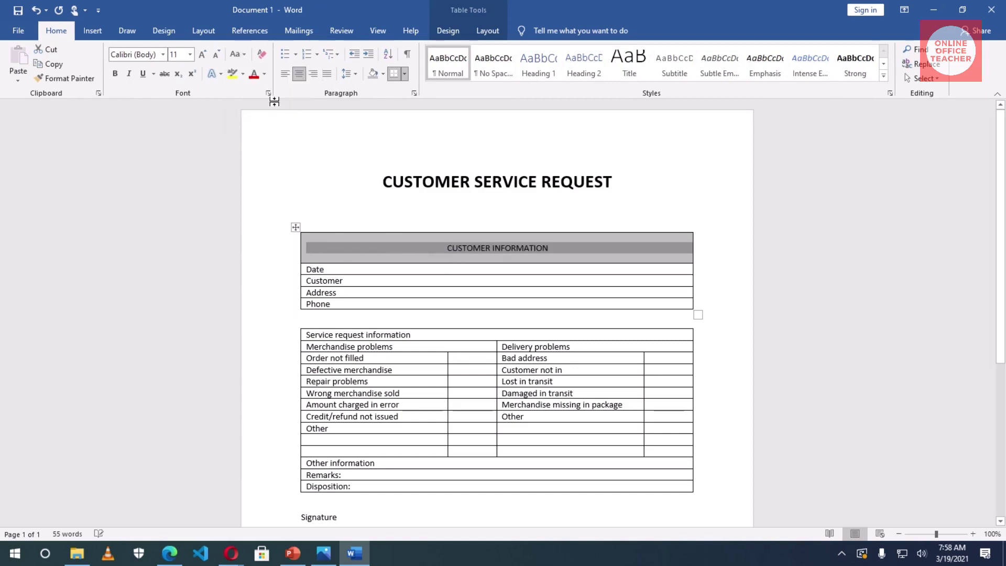
left_click(115, 74)
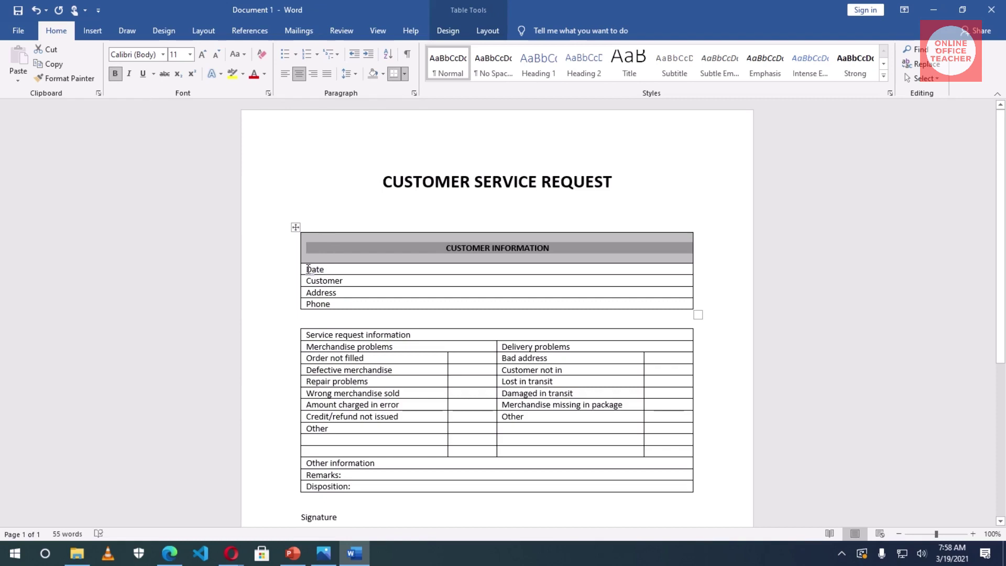
left_click_drag(308, 269, 339, 300)
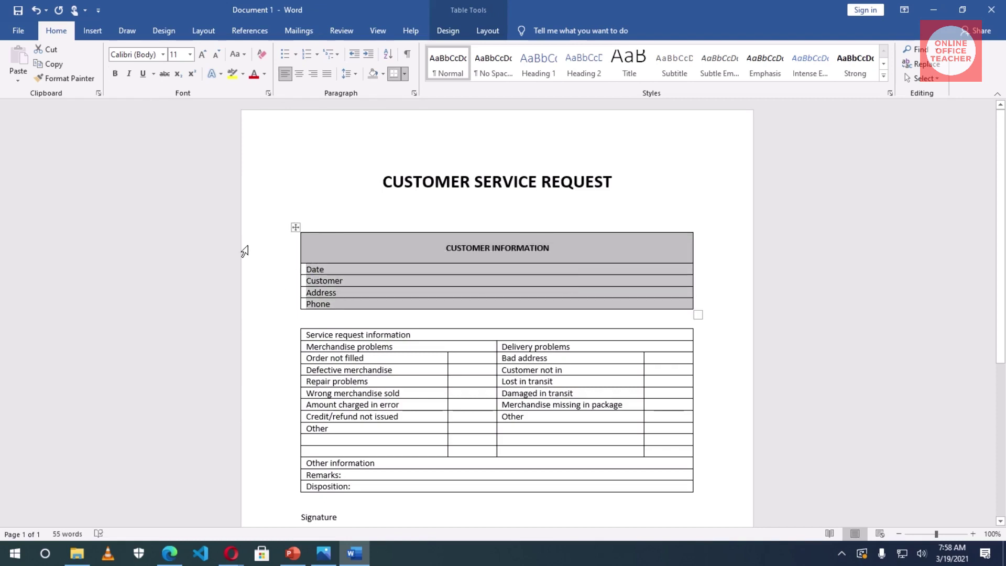
left_click(117, 75)
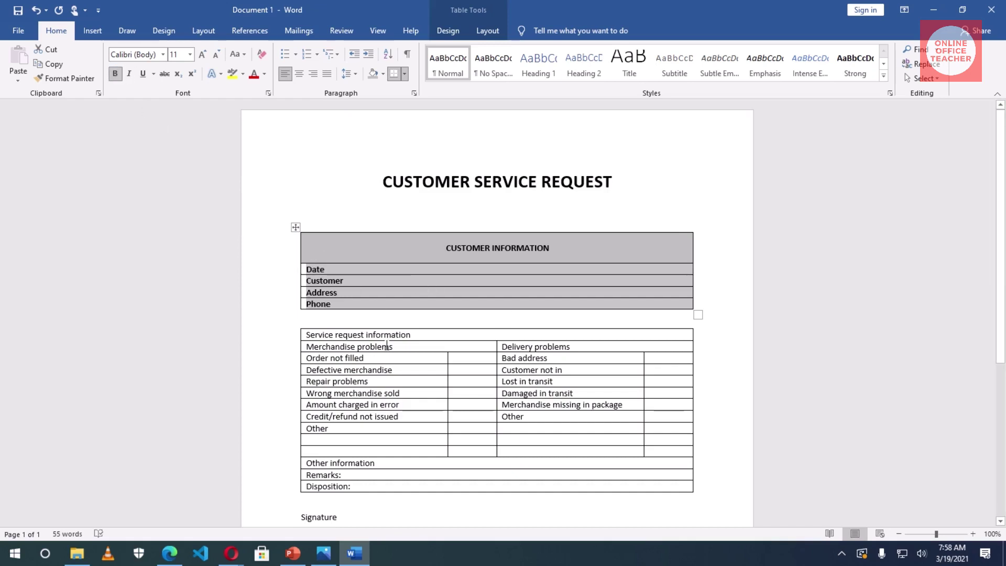
Step: Set the Service request information row height to 0.5" and centre its text
left_click(342, 334)
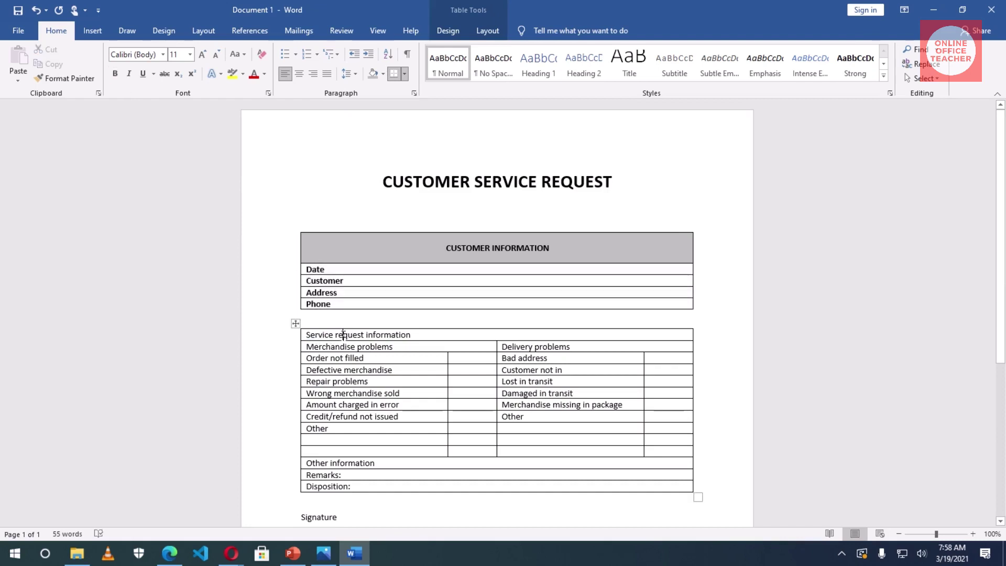
left_click(487, 32)
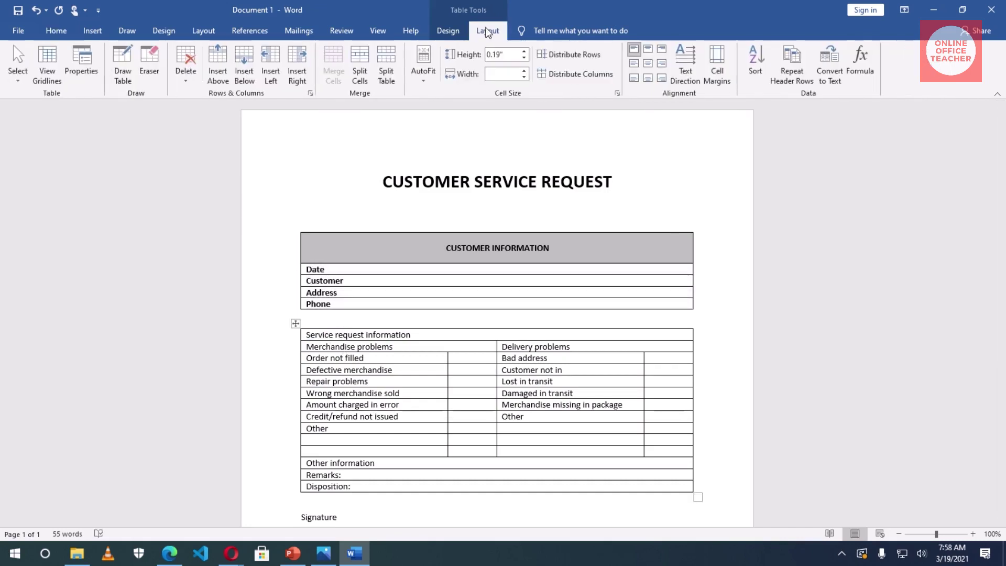
left_click(524, 51)
left_click(524, 51)
left_click(524, 51)
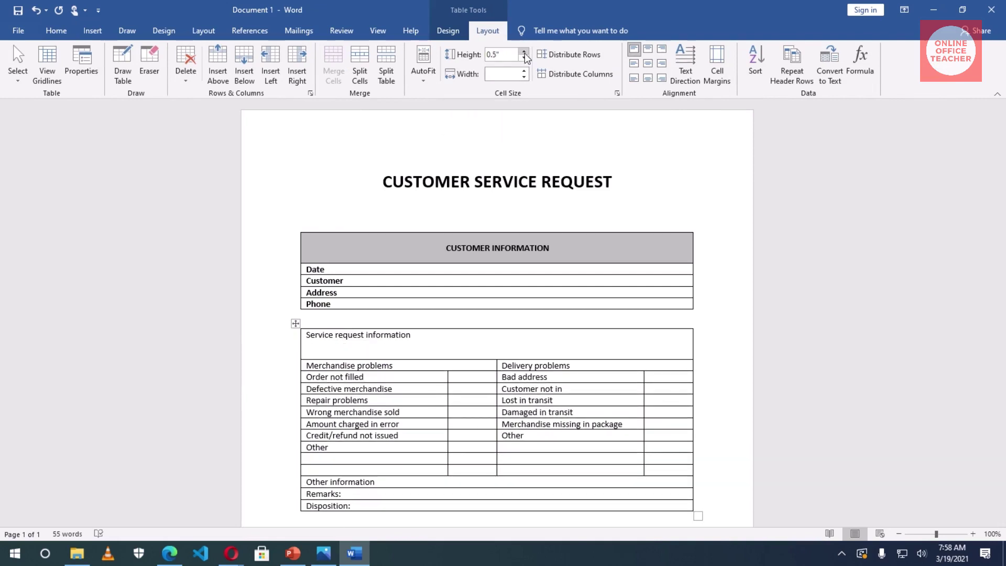
left_click(647, 63)
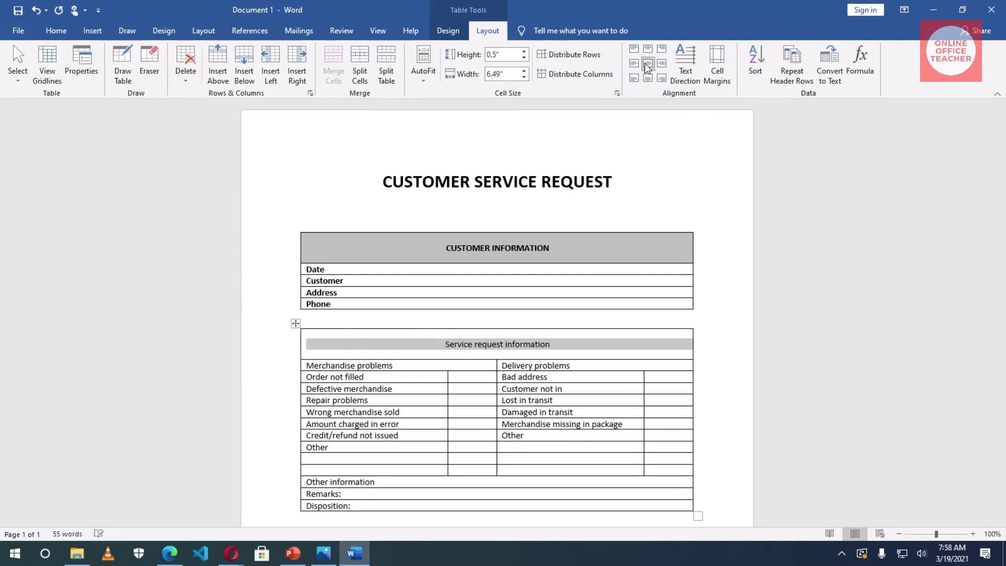
Step: Shade the Service request information header row grey
left_click(449, 30)
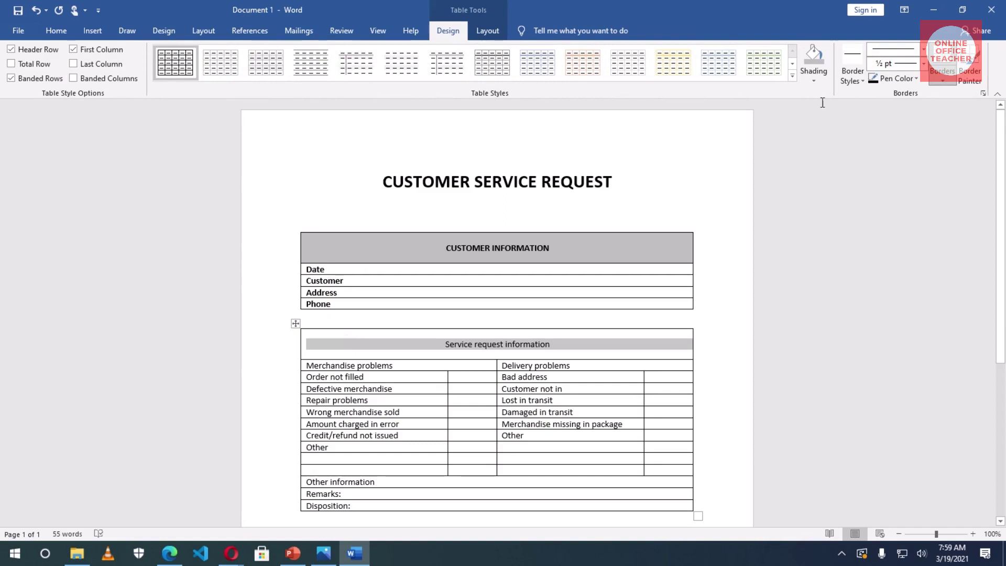
left_click(815, 81)
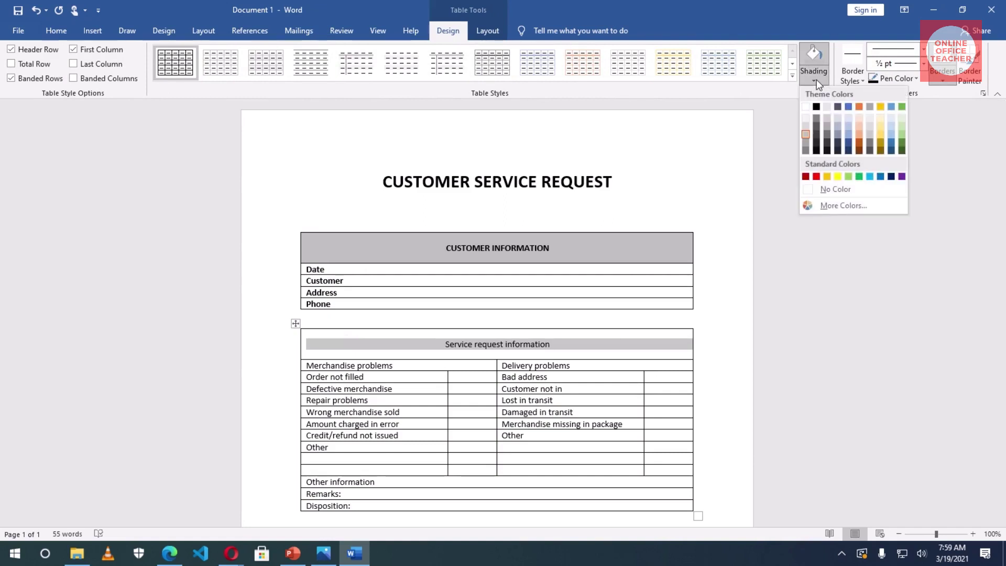
left_click(807, 135)
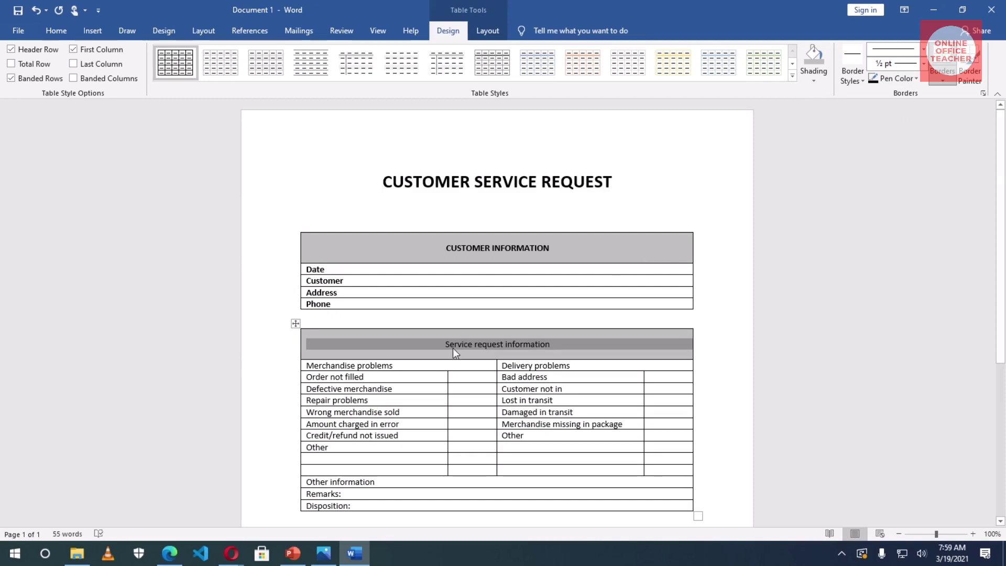
Step: Change the Service request information header to bold UPPERCASE SERVICE REQUEST INFORMATION
left_click(57, 33)
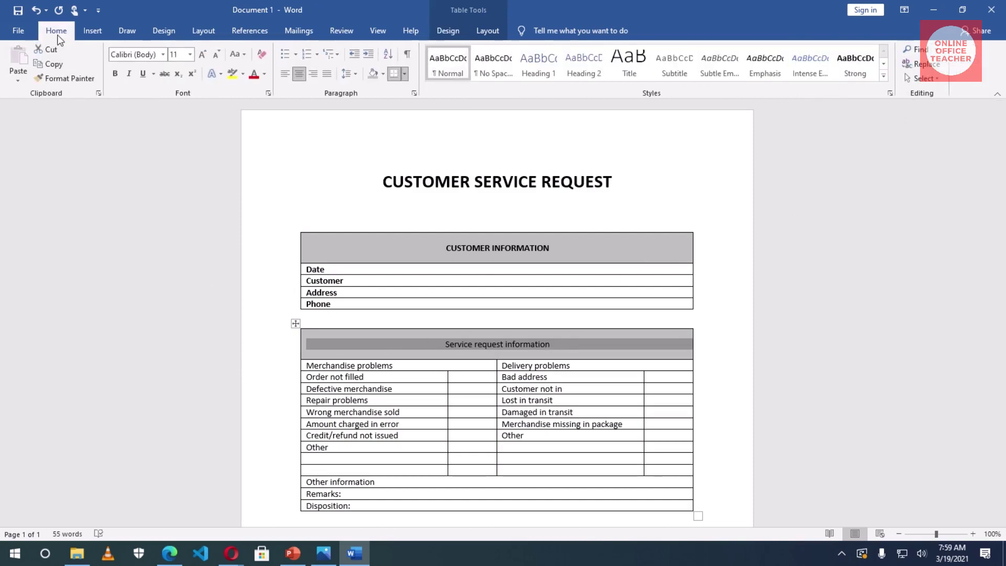
left_click(235, 54)
left_click(271, 98)
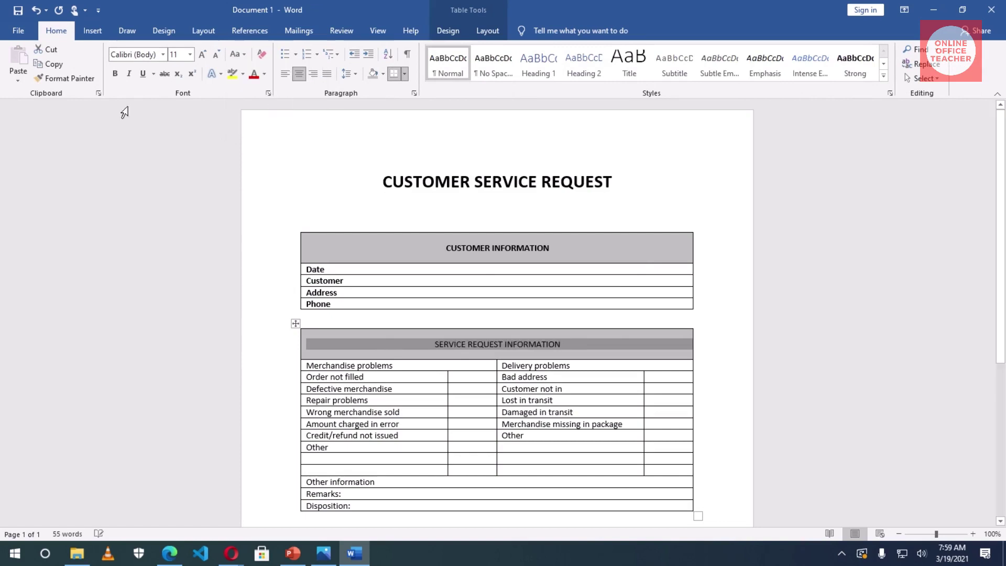
left_click(115, 73)
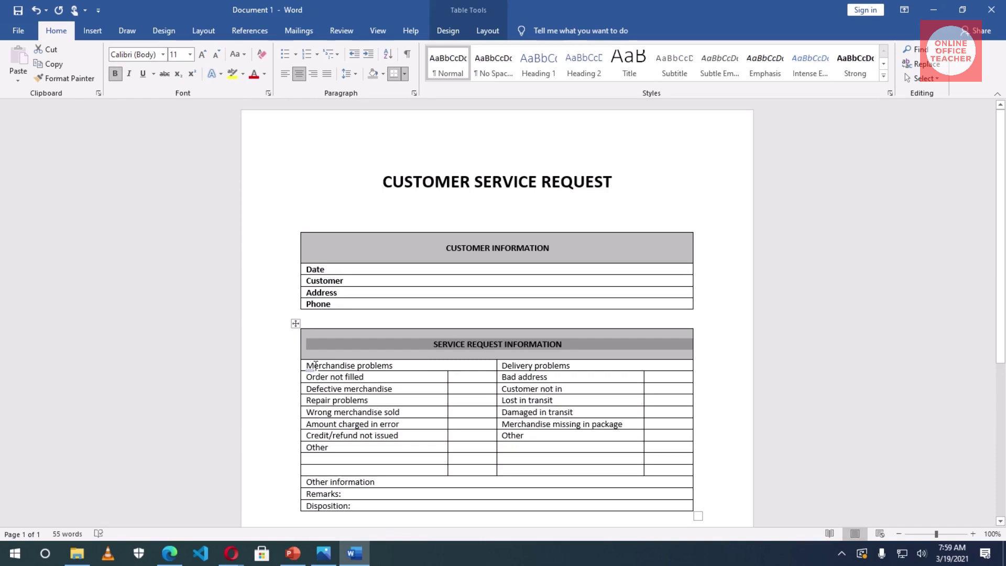
left_click_drag(306, 365, 341, 365)
Step: Make the Merchandise problems and Delivery problems row 0.5" tall with centred text
left_click(351, 365)
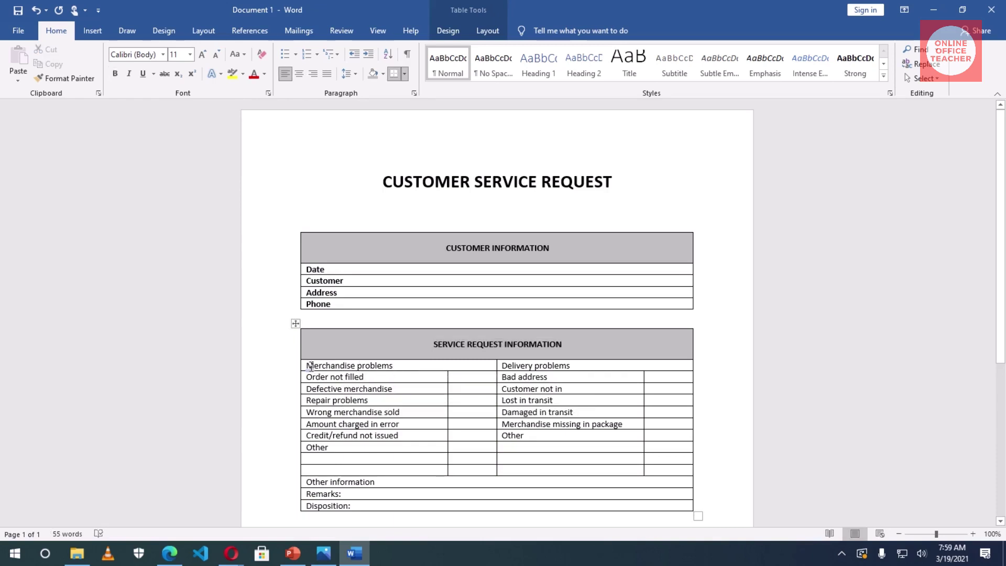
left_click_drag(309, 365, 547, 372)
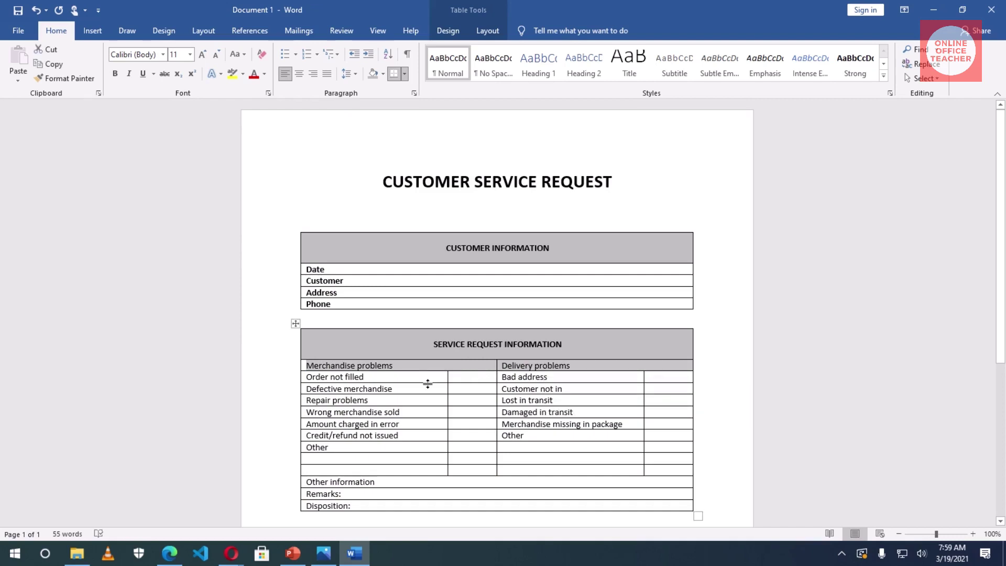
left_click(485, 30)
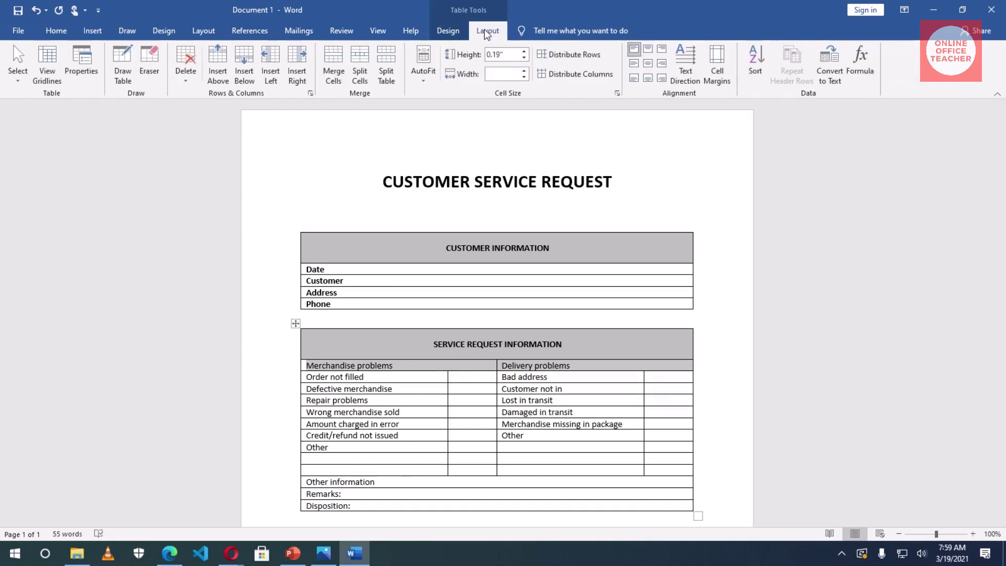
left_click(525, 50)
left_click(525, 50)
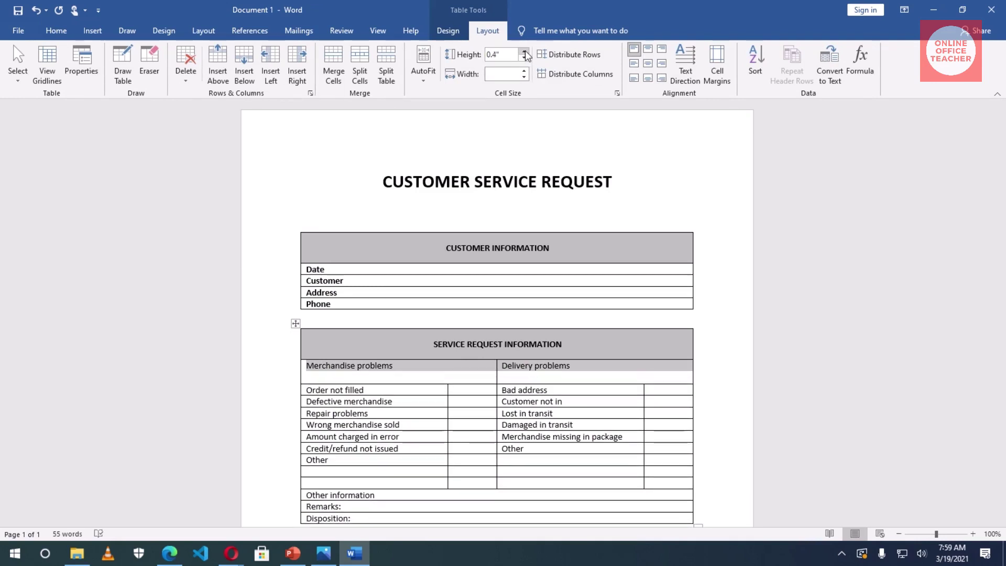
left_click(525, 50)
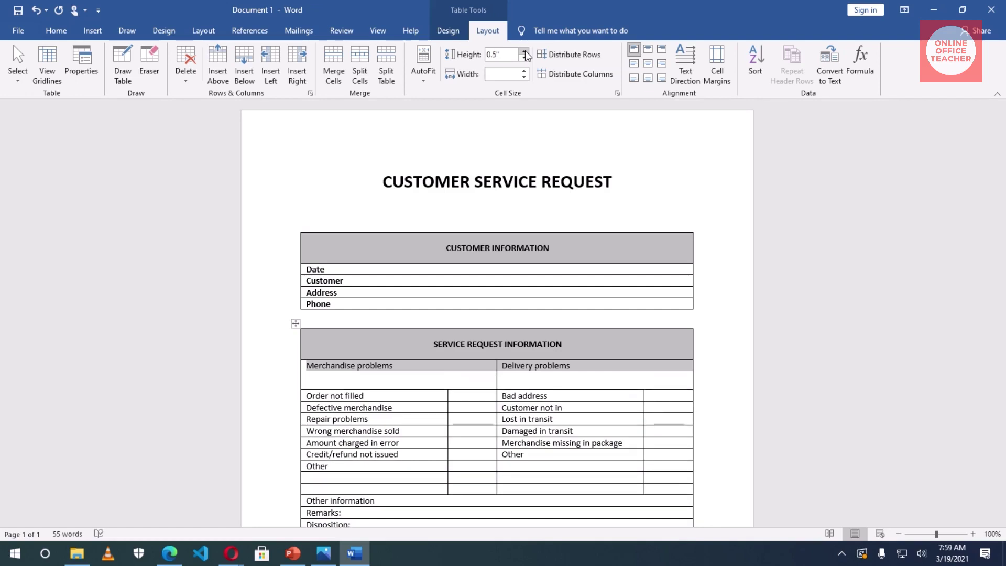
left_click(647, 63)
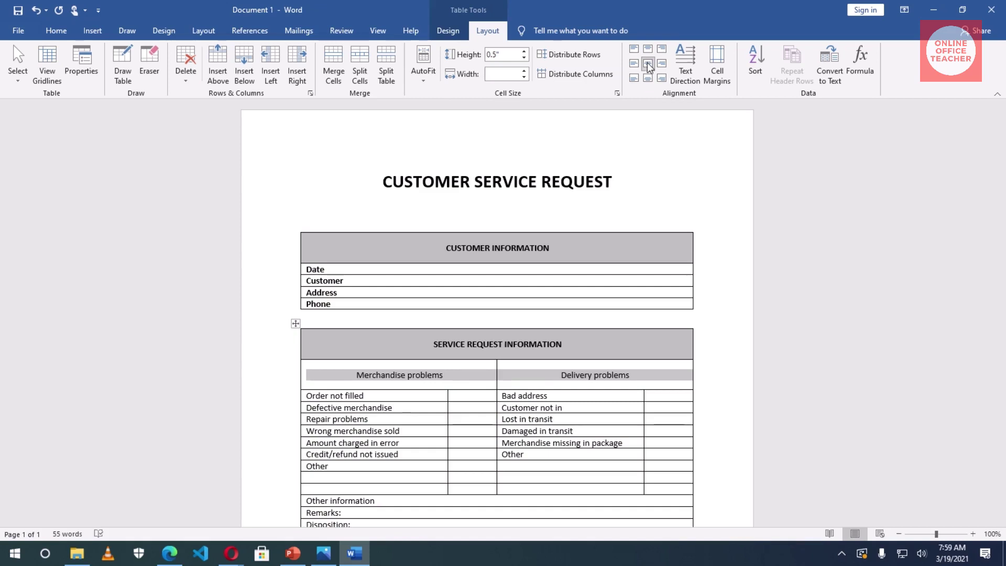
Step: Make both problem headers bold UPPERCASE and add a colon after each
left_click(59, 31)
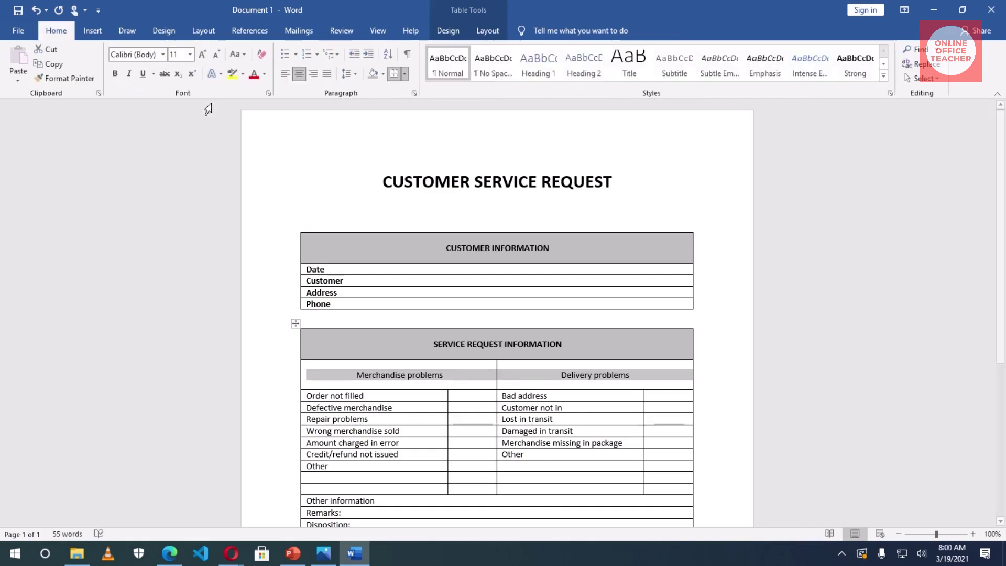
left_click(239, 54)
left_click(258, 97)
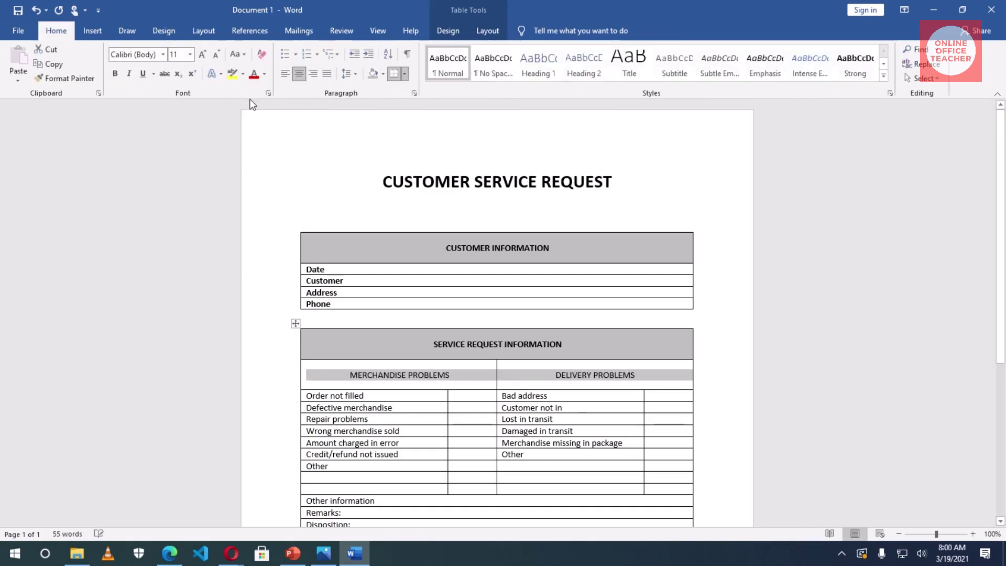
left_click(115, 73)
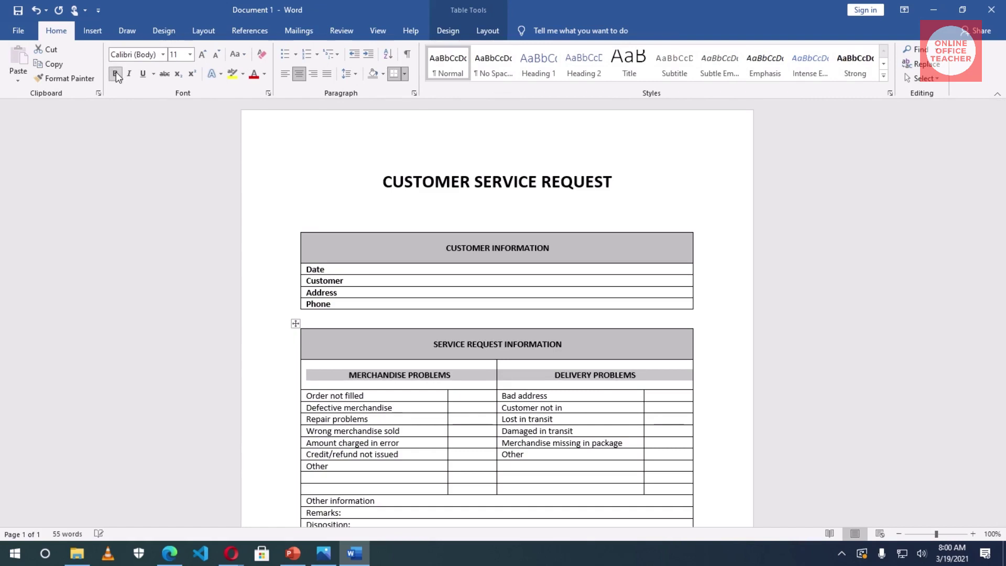
left_click(452, 376)
type(":")
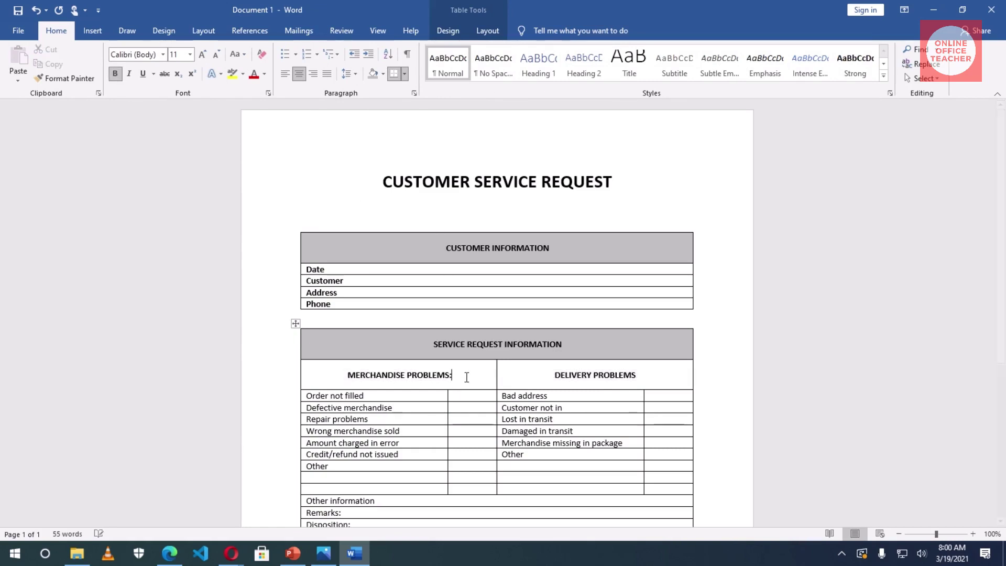
left_click(648, 377)
type(":")
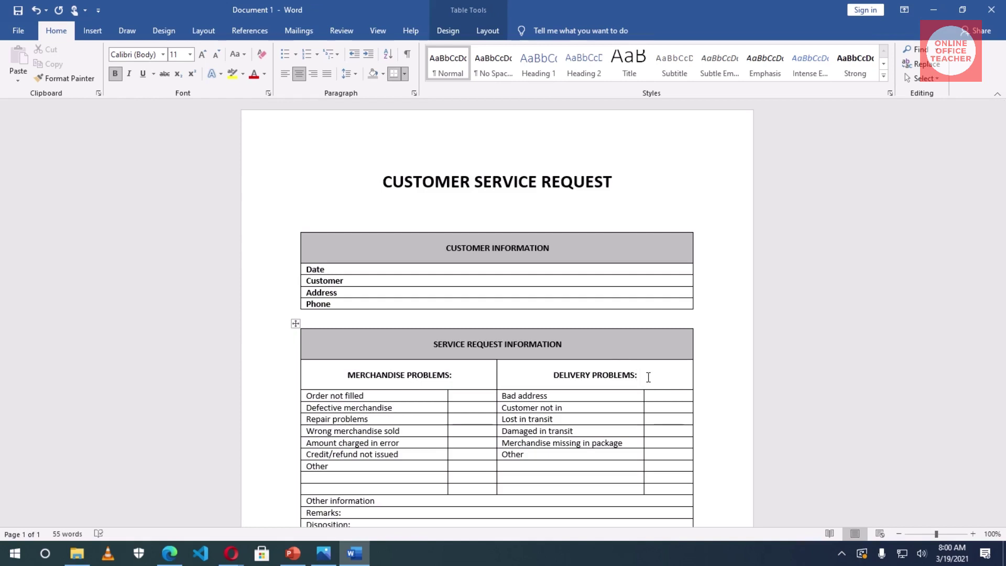
Step: Set the Other information row height to 0.5" and centre its text
scroll(446, 418, "down", 2)
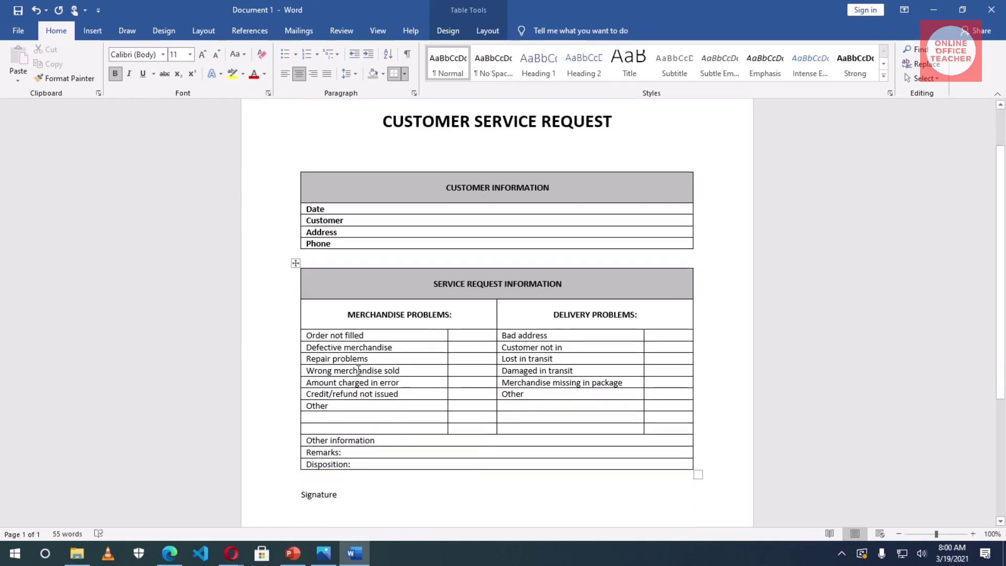
scroll(421, 383, "down", 1)
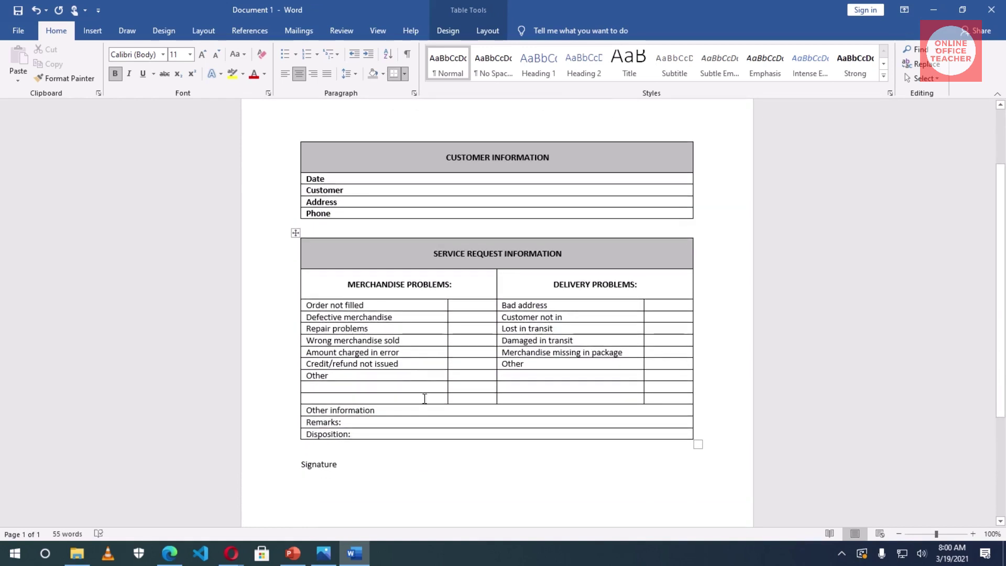
scroll(438, 406, "down", 1)
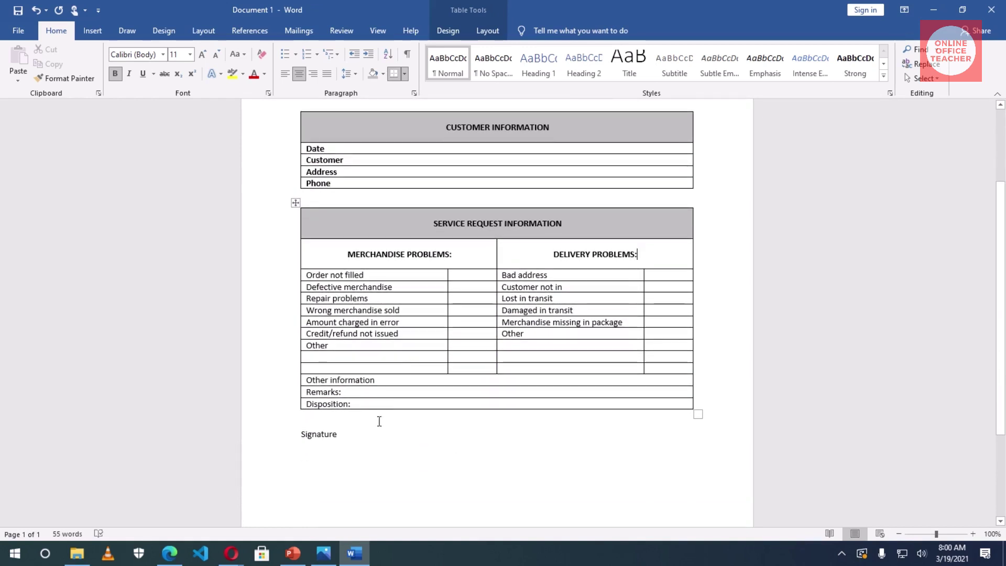
left_click(362, 381)
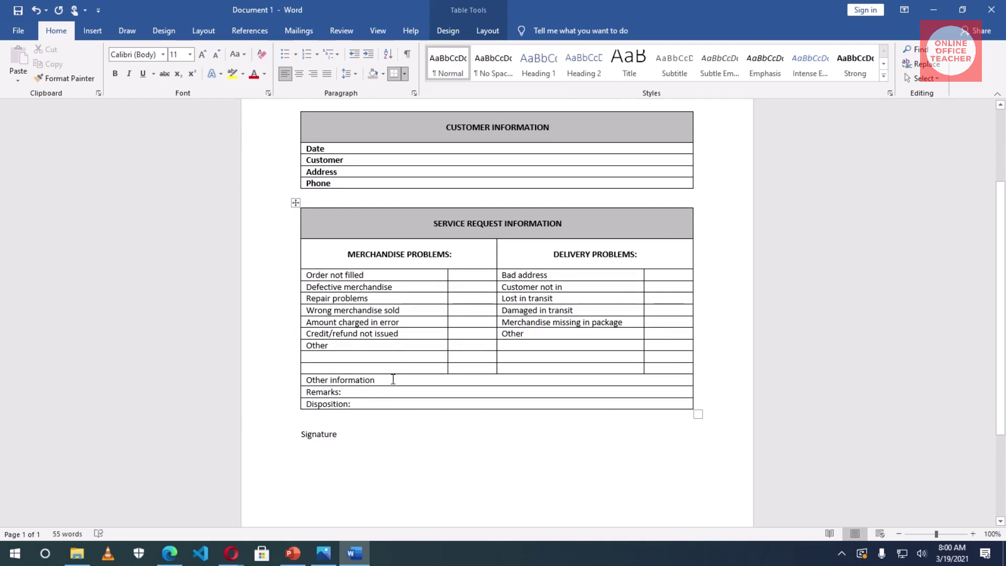
left_click(488, 31)
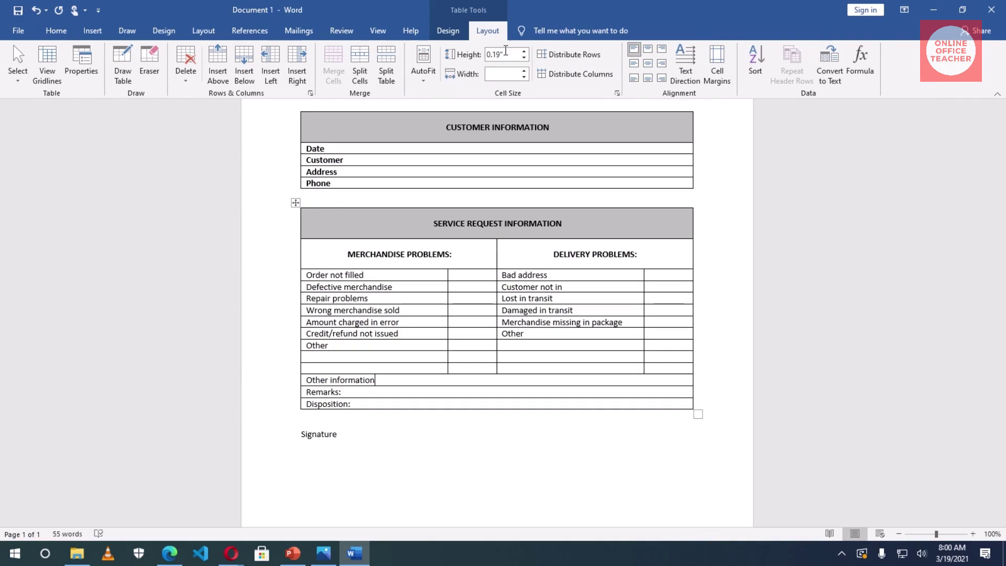
left_click(524, 51)
left_click(524, 51)
left_click(525, 51)
left_click(525, 51)
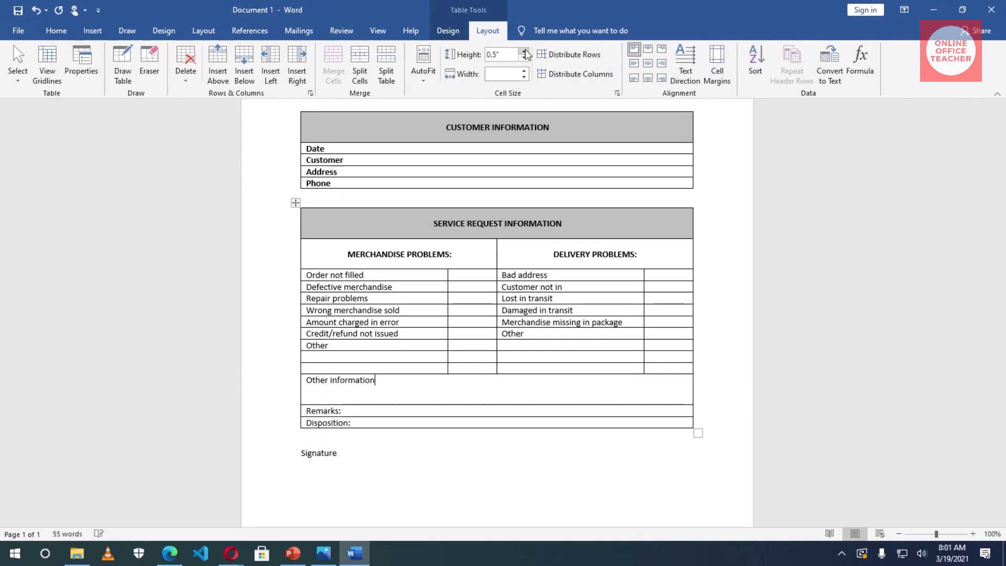
left_click(648, 63)
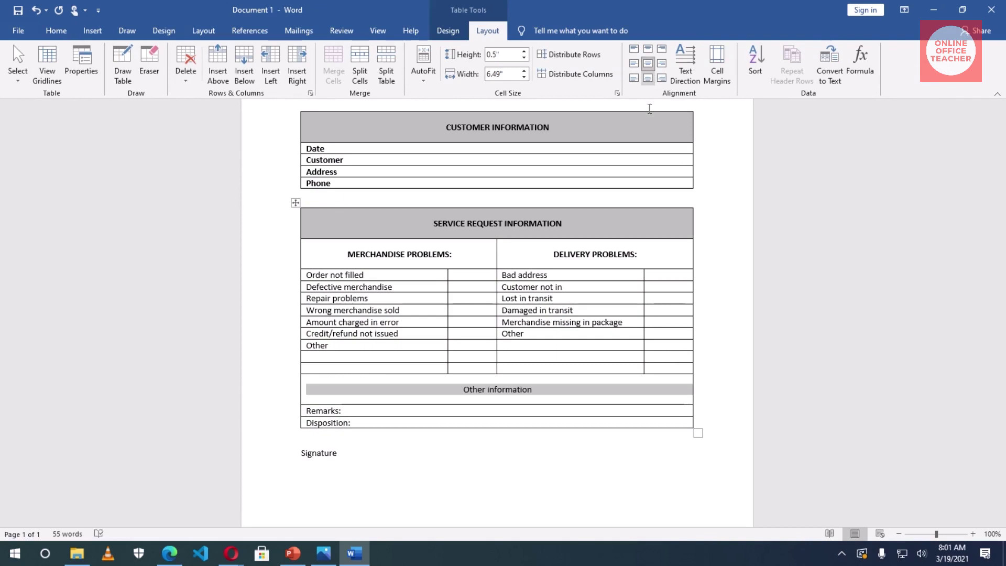
Step: Change Other information to bold UPPERCASE OTHER INFORMATION
left_click(57, 32)
left_click(241, 57)
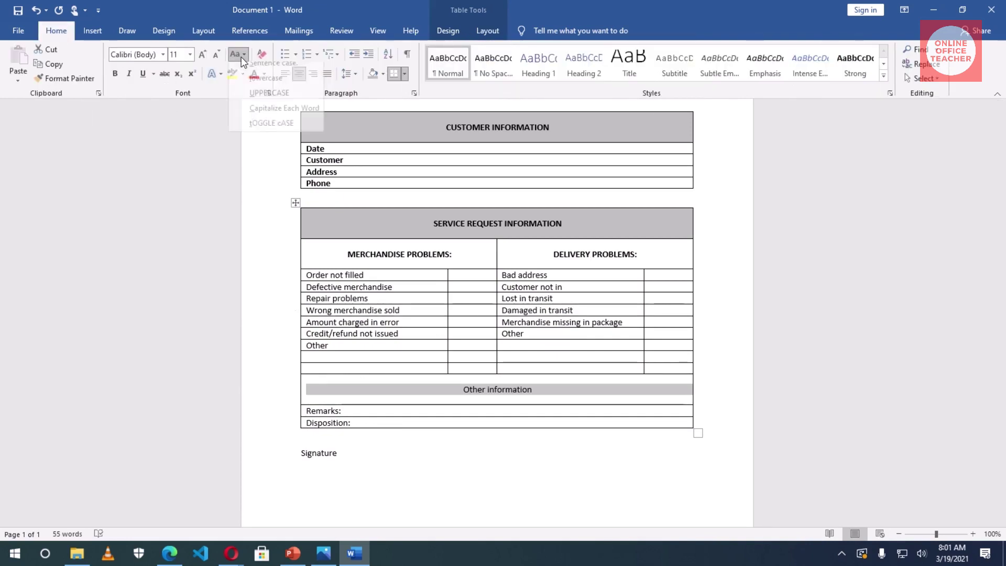
left_click(256, 94)
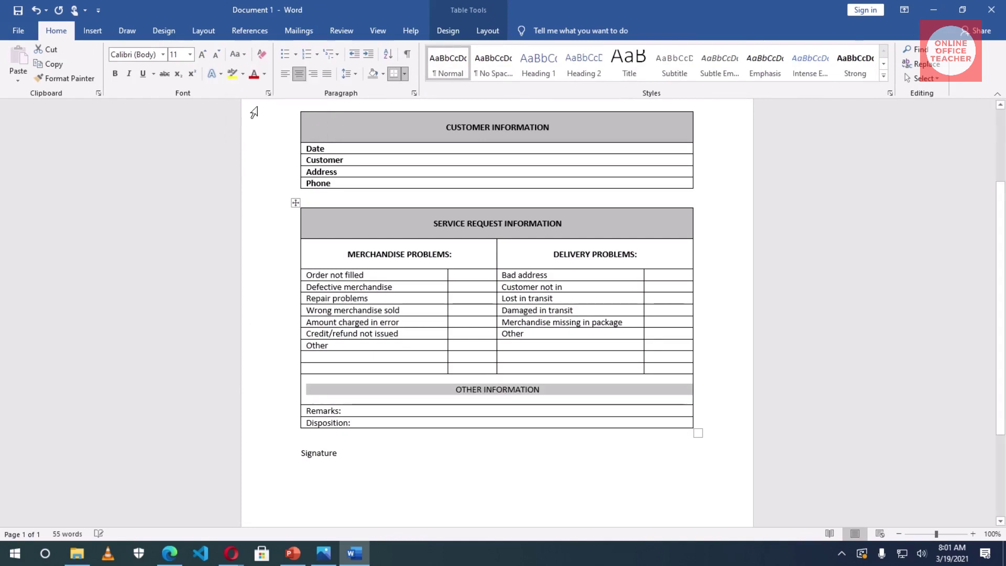
left_click(115, 73)
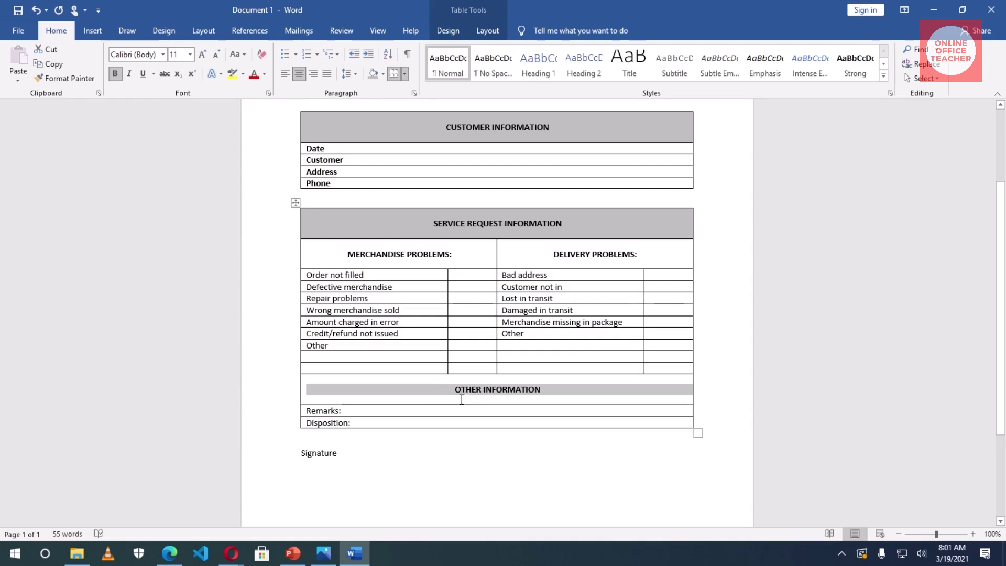
Step: Shade the OTHER INFORMATION row grey
left_click(447, 31)
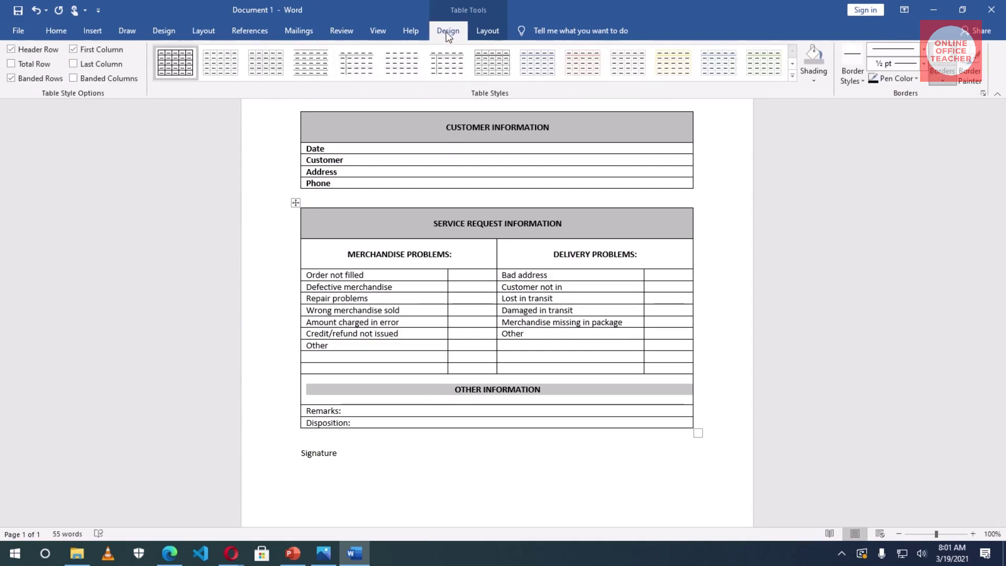
left_click(814, 77)
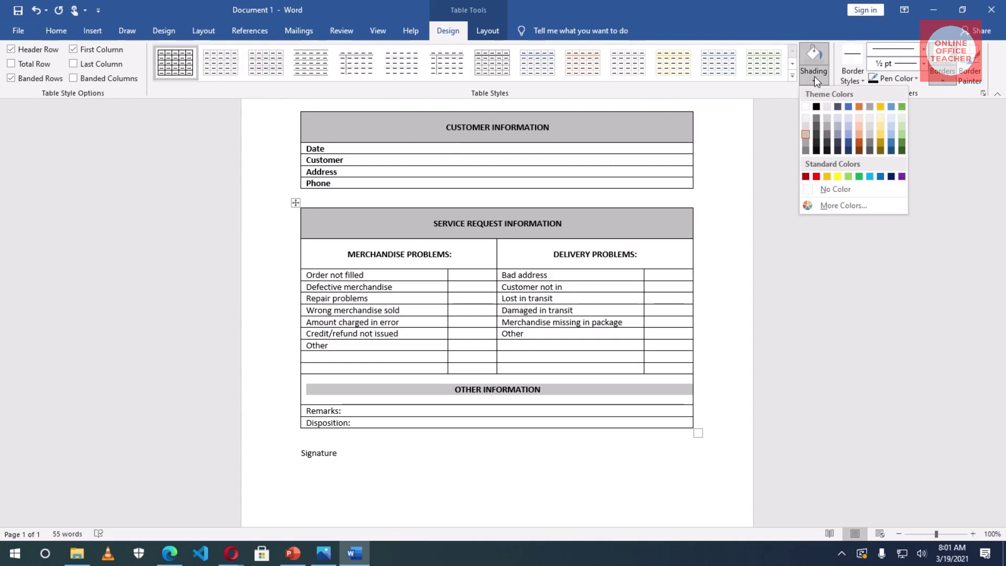
left_click(805, 133)
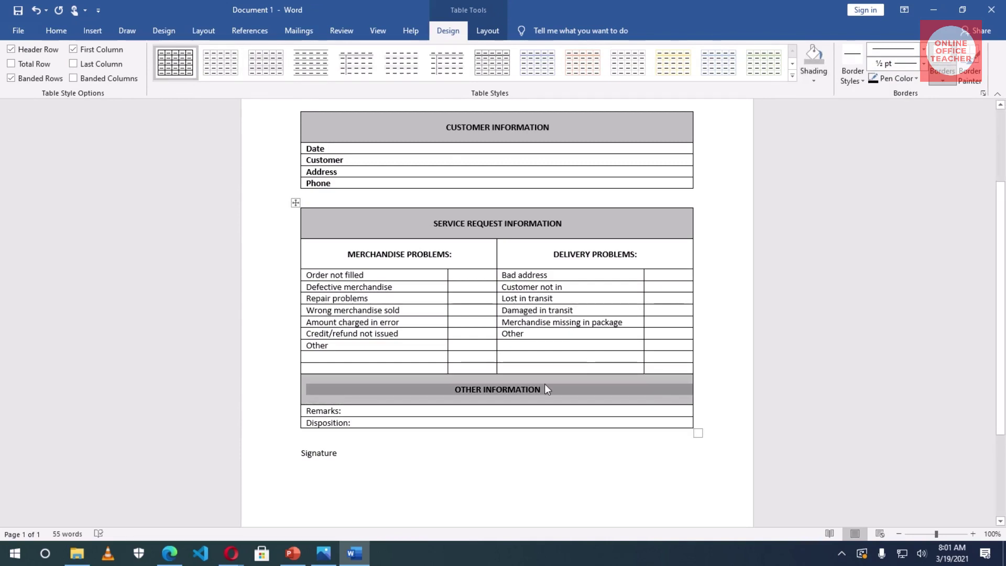
left_click(308, 411)
Step: Change the Remarks and Disposition labels to bold UPPERCASE REMARKS: and DISPOSITION:
left_click_drag(338, 413, 356, 422)
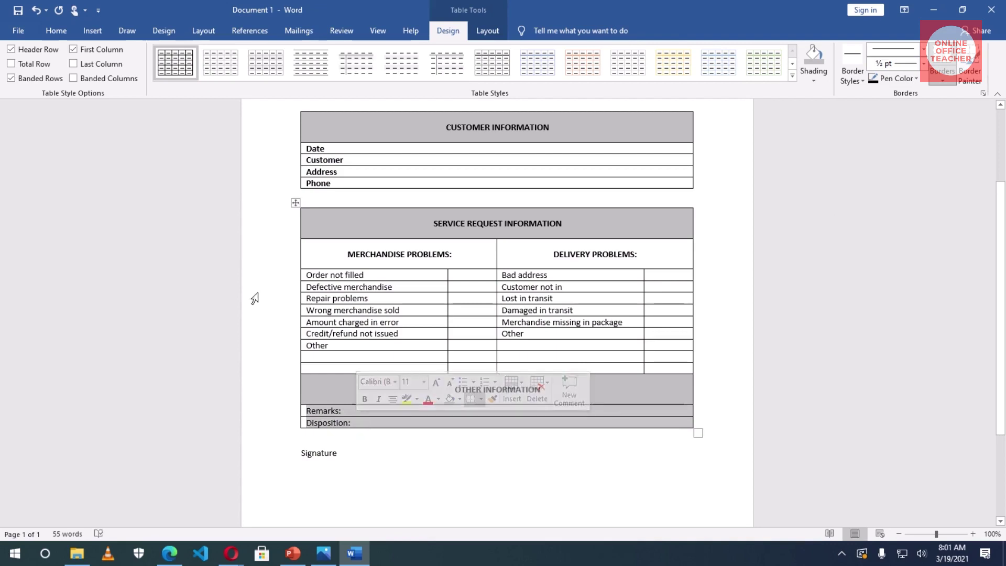
left_click(54, 31)
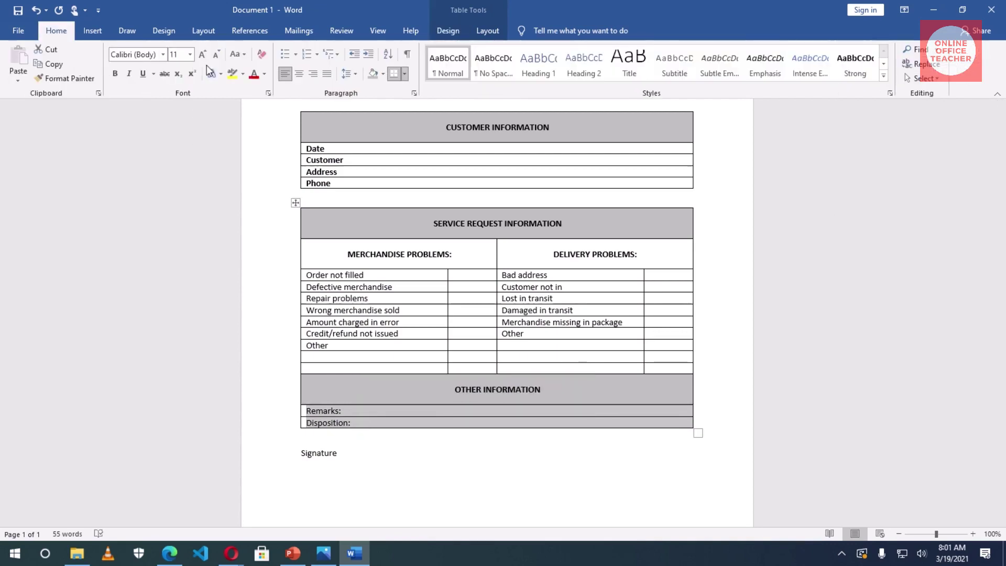
left_click(235, 54)
left_click(267, 98)
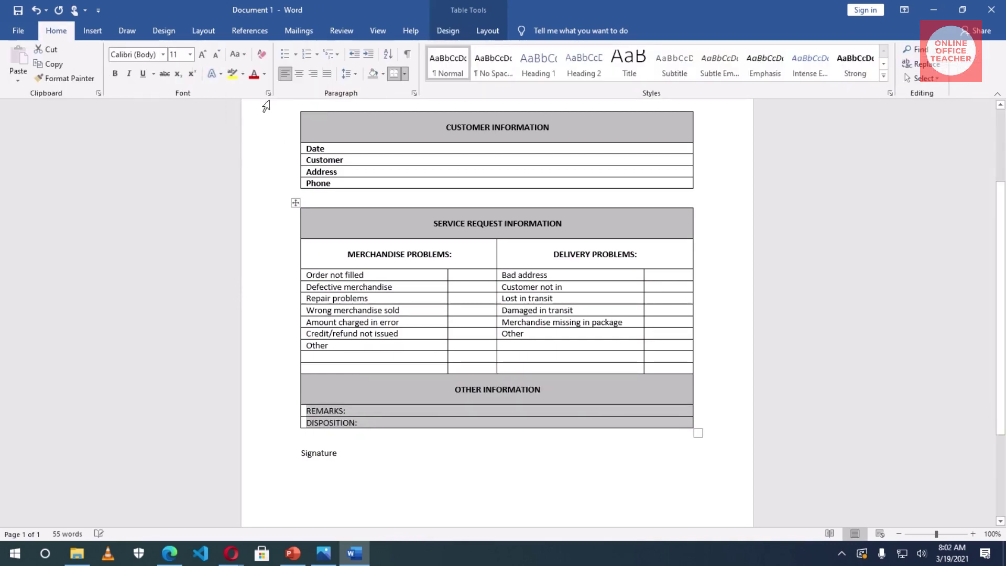
left_click(114, 74)
scroll(313, 432, "up", 1)
left_click(313, 432)
key("Up")
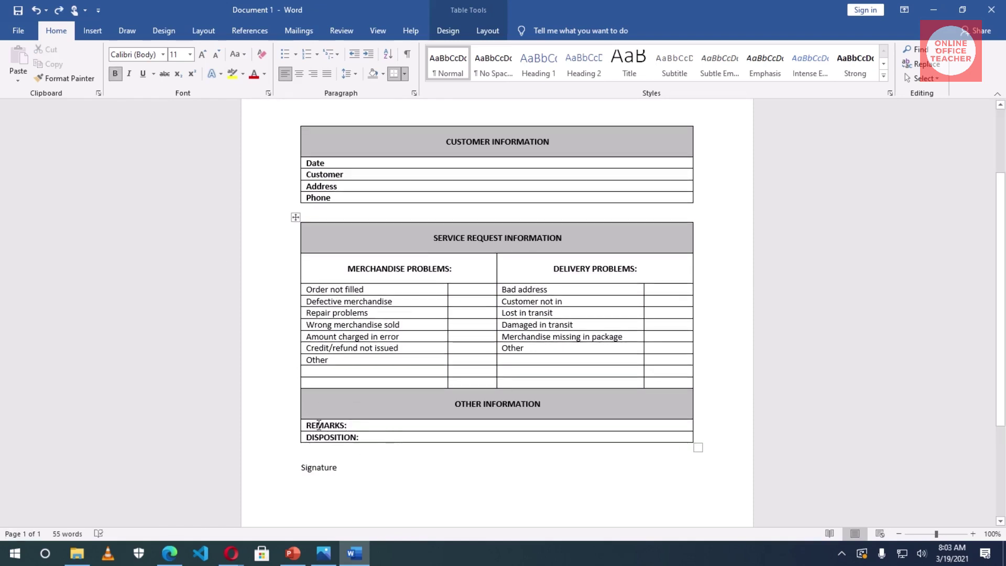
Step: Raise the REMARKS and DISPOSITION row height to 0.8"
left_click_drag(308, 425, 313, 437)
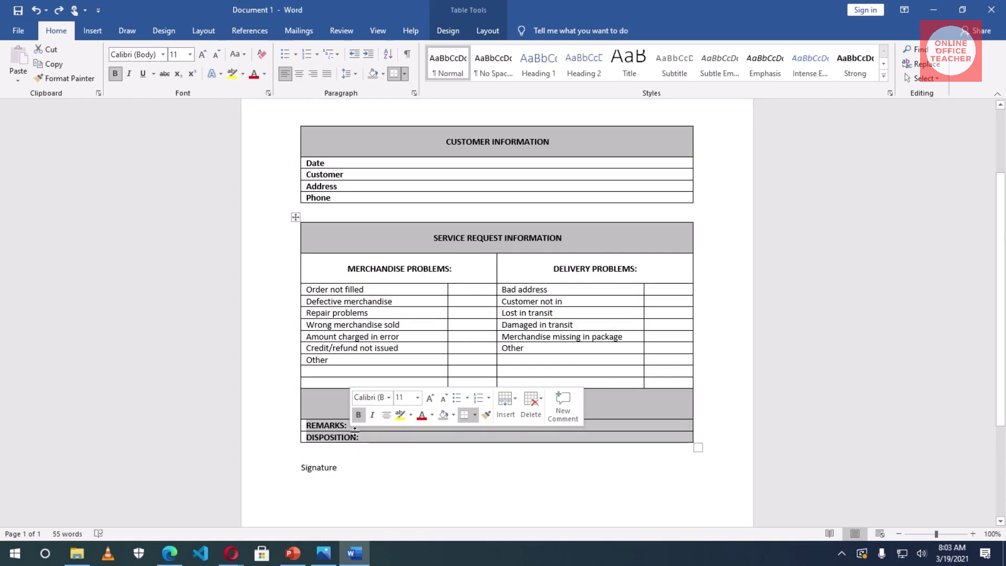
left_click(487, 33)
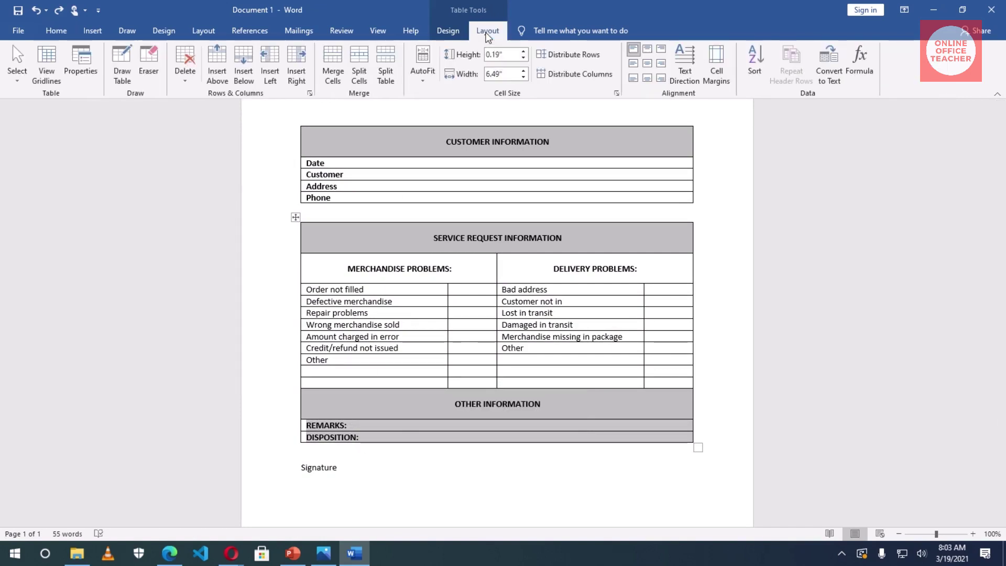
left_click(523, 52)
left_click(523, 52)
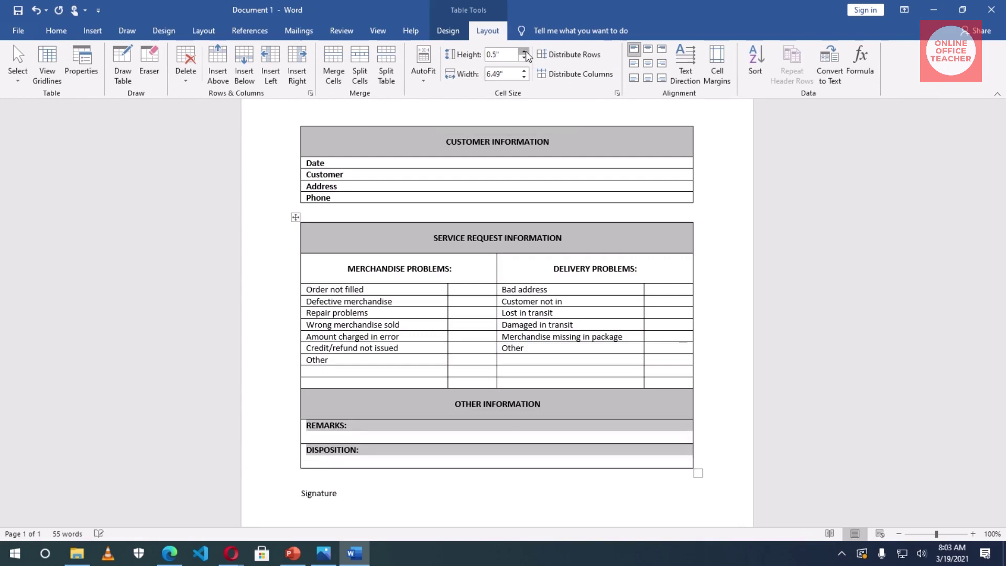
left_click(523, 52)
left_click(524, 51)
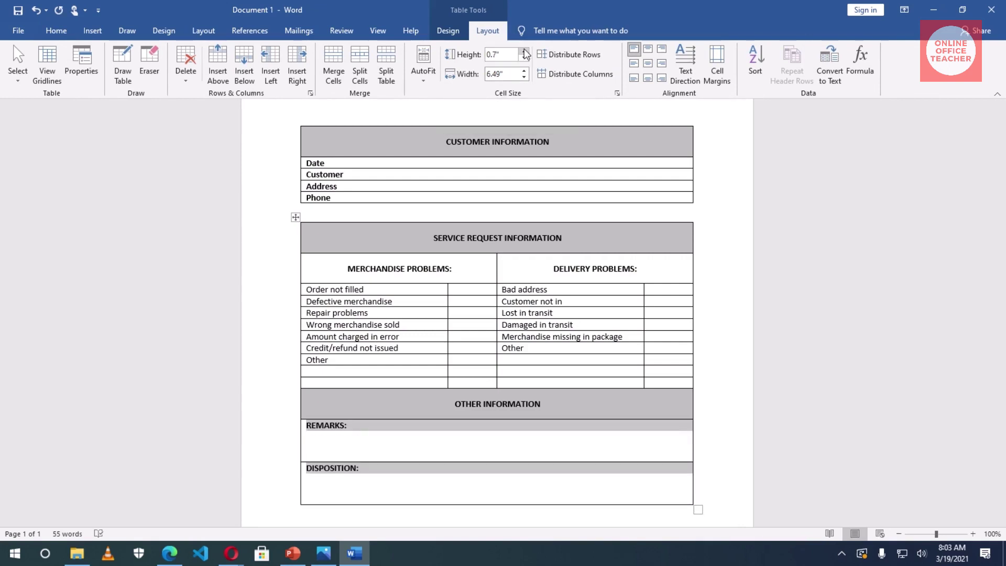
left_click(524, 51)
scroll(519, 195, "down", 5)
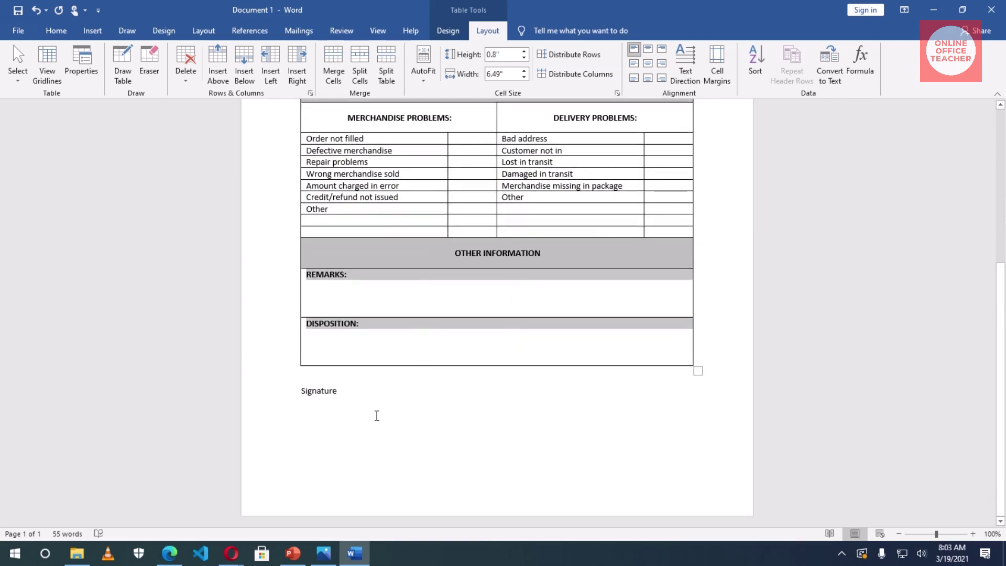
left_click(307, 379)
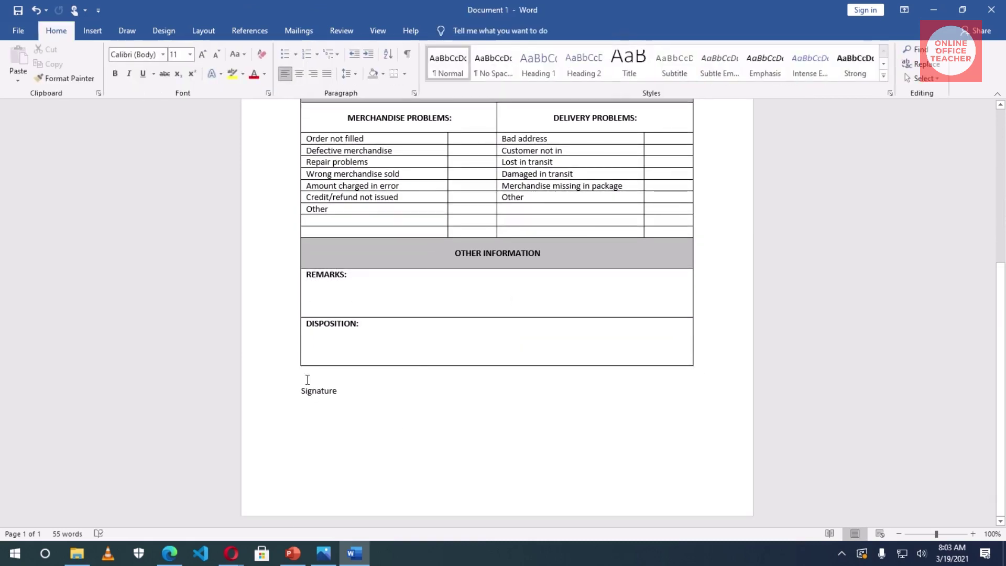
Step: Draw a straight line shape above the Signature label
key("Return")
key("Return")
left_click(94, 35)
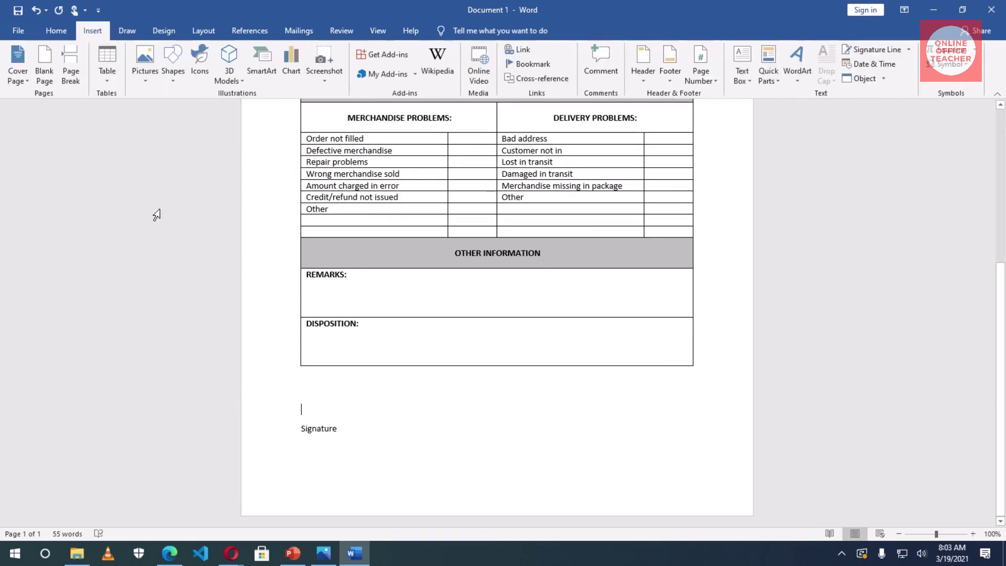
left_click(174, 67)
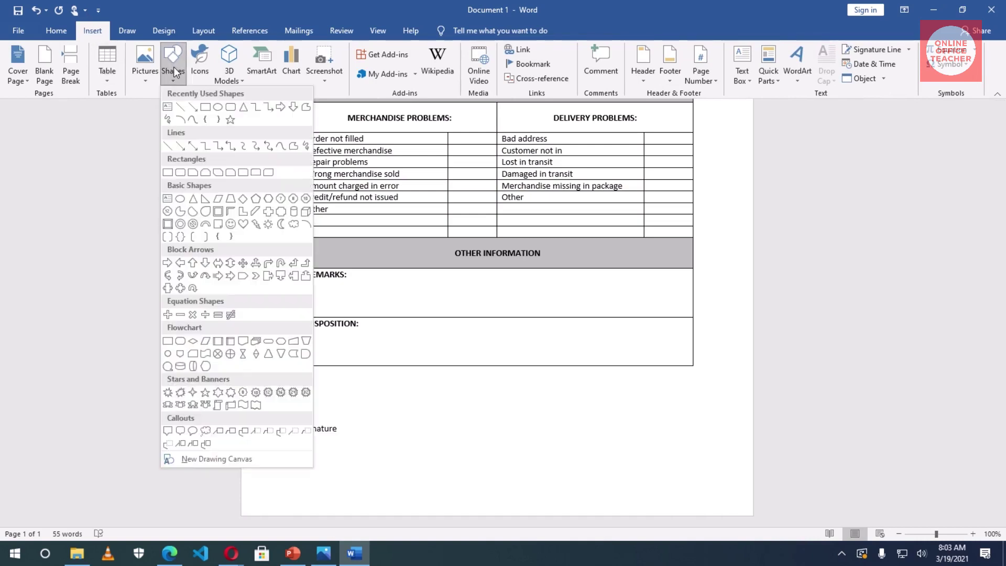
left_click(167, 147)
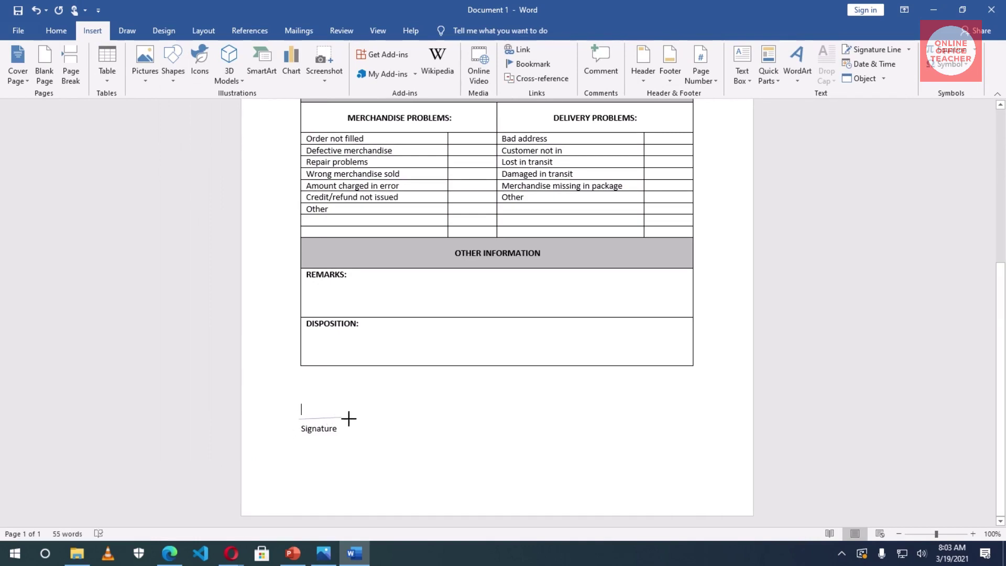
mouse_move(348, 418)
left_mouse_down()
mouse_move(438, 416)
mouse_move(422, 416)
left_mouse_up()
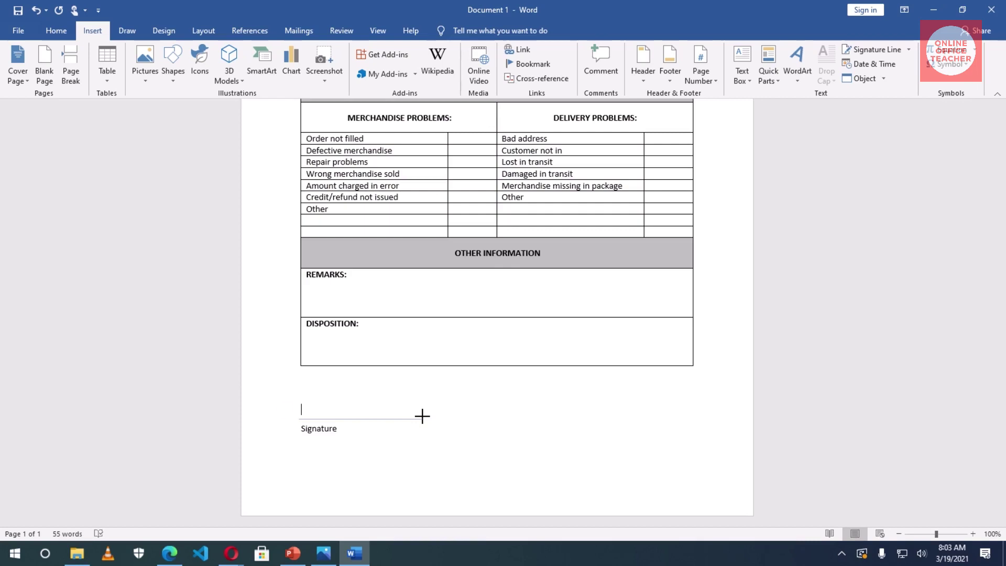
left_click_drag(422, 416, 422, 416)
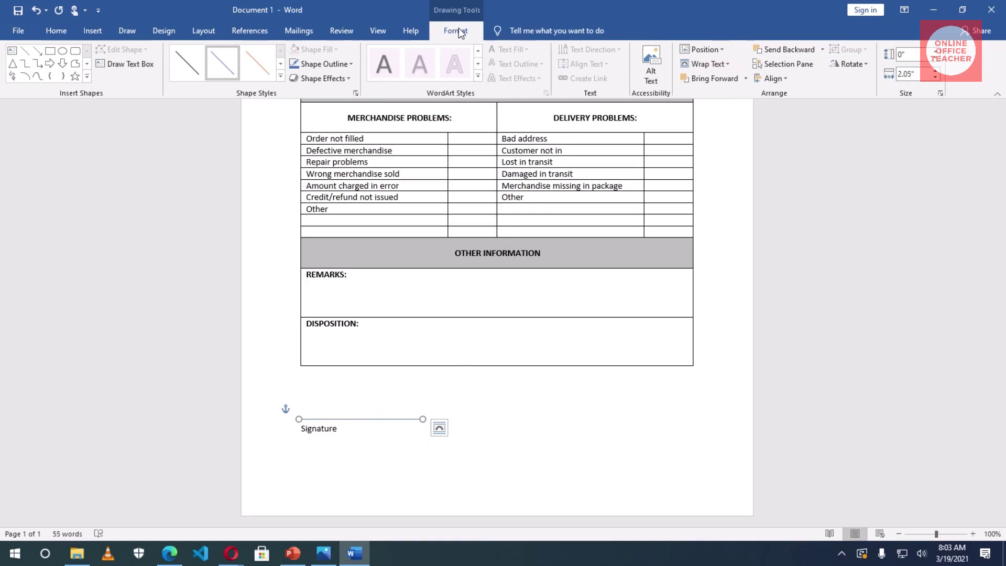
Step: Give the signature line a black 1 pt outline
left_click(330, 63)
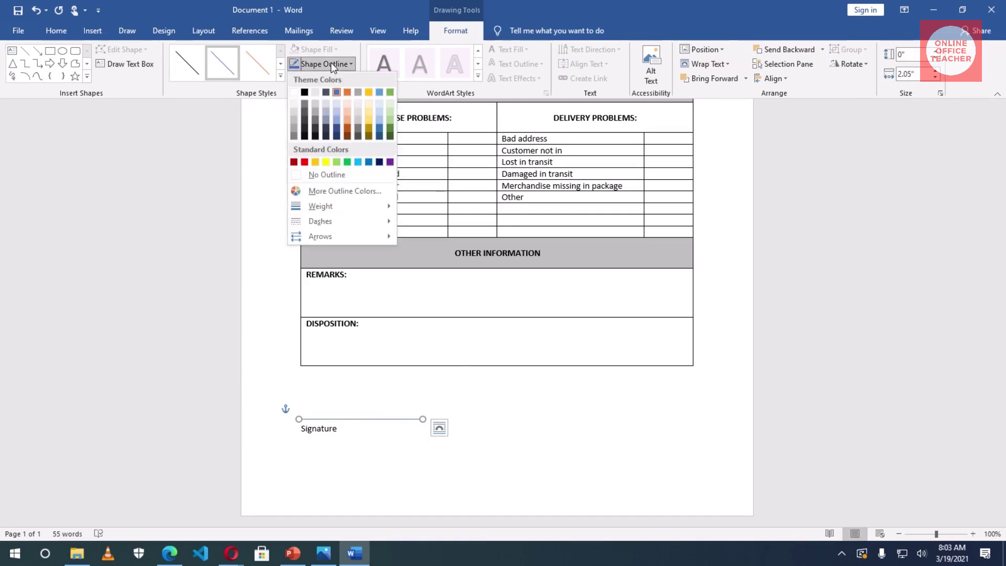
left_click(305, 98)
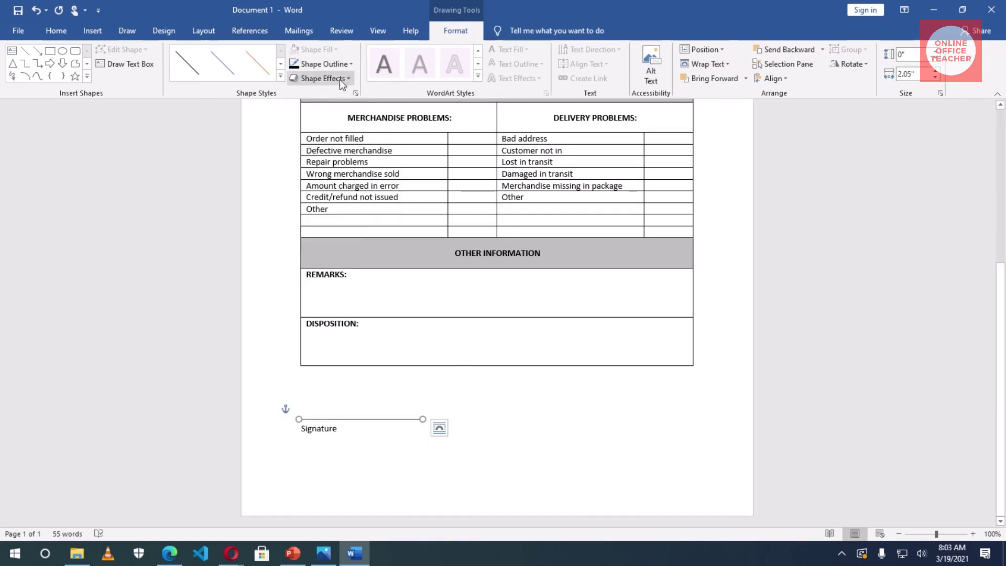
left_click(335, 64)
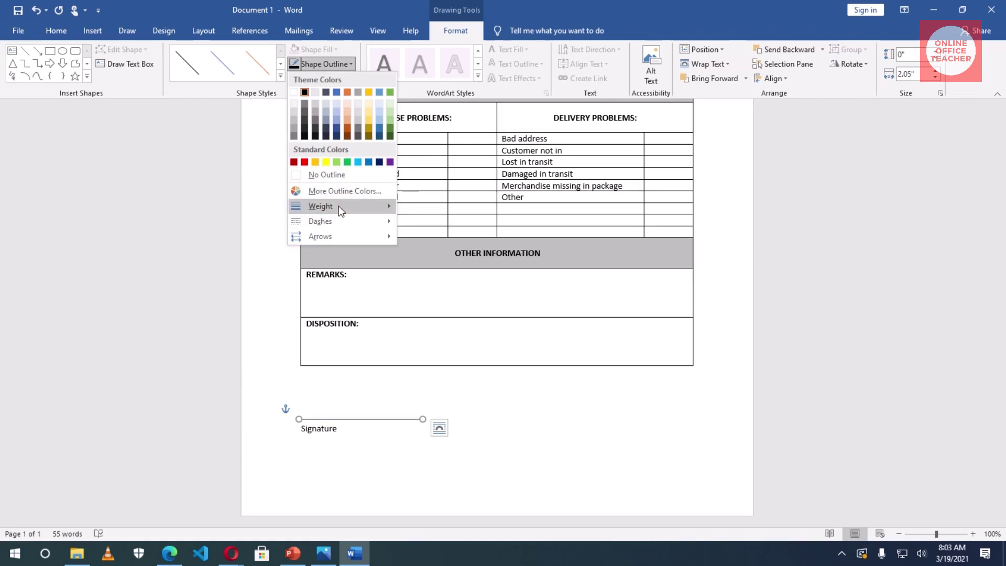
mouse_move(330, 208)
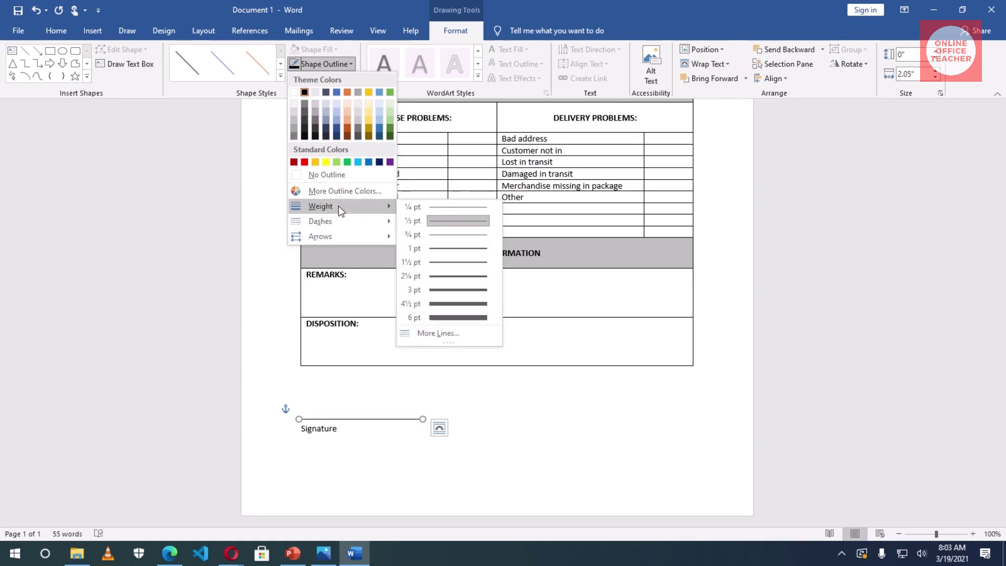
left_click(461, 249)
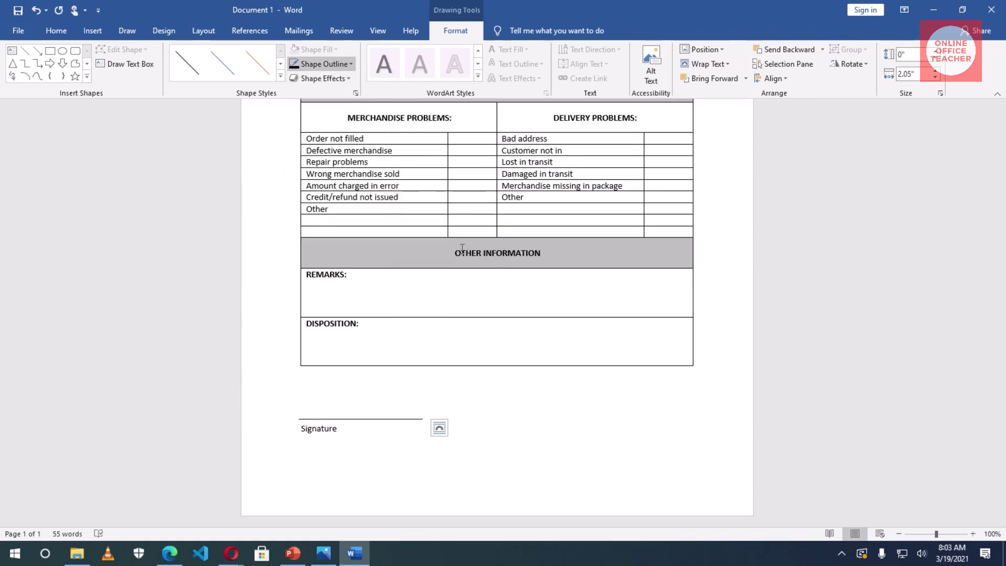
left_click(463, 389)
scroll(462, 389, "up", 5)
scroll(463, 389, "up", 3)
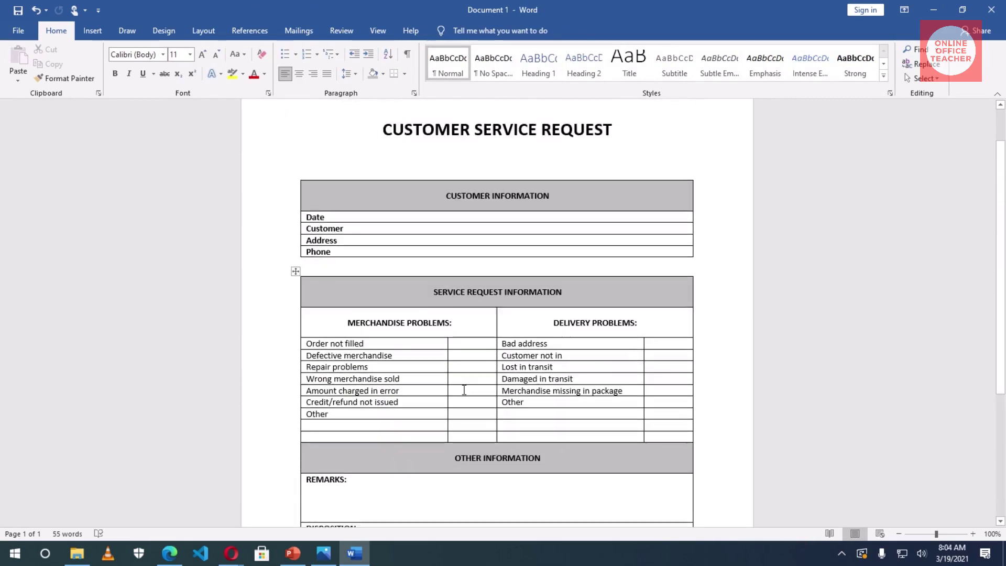
scroll(463, 389, "down", 5)
scroll(463, 389, "down", 1)
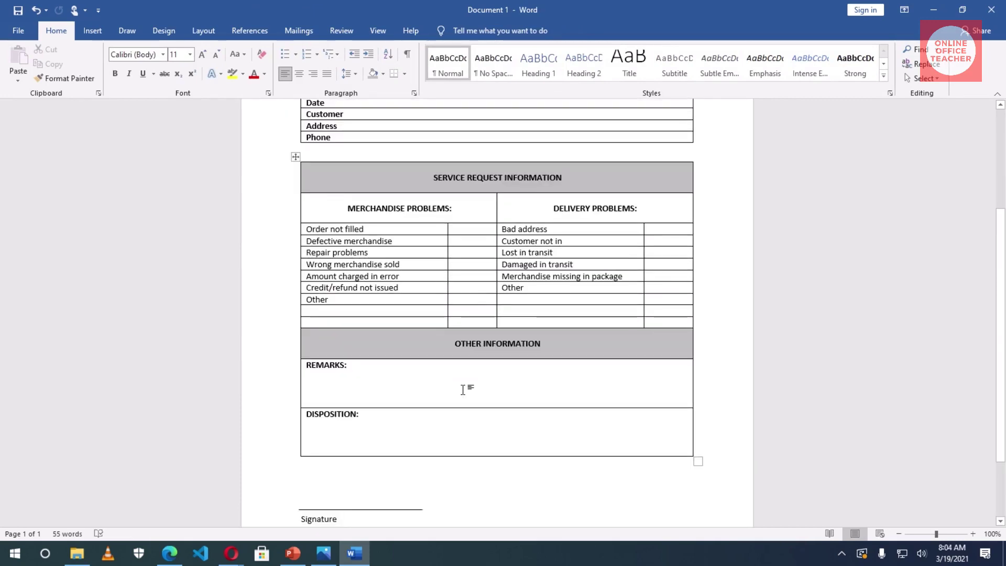
scroll(464, 388, "up", 2)
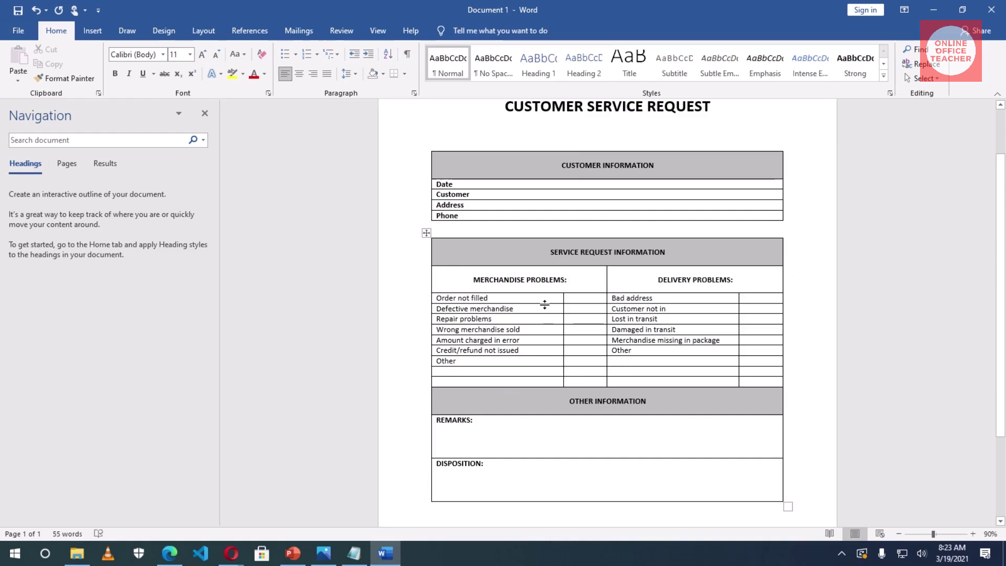
Step: Set the table border line weight to 2¼ pt
left_click(573, 173)
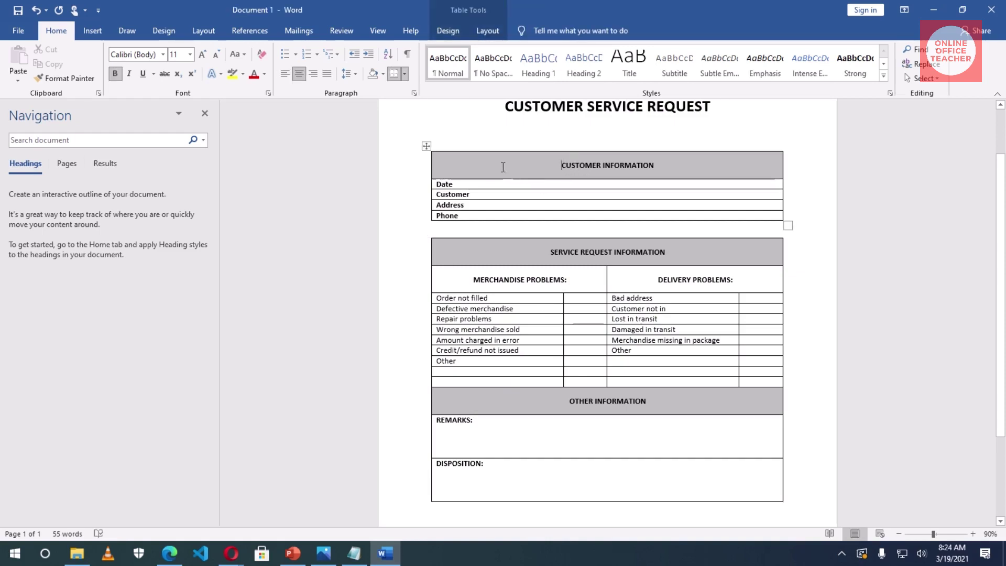
left_click(448, 31)
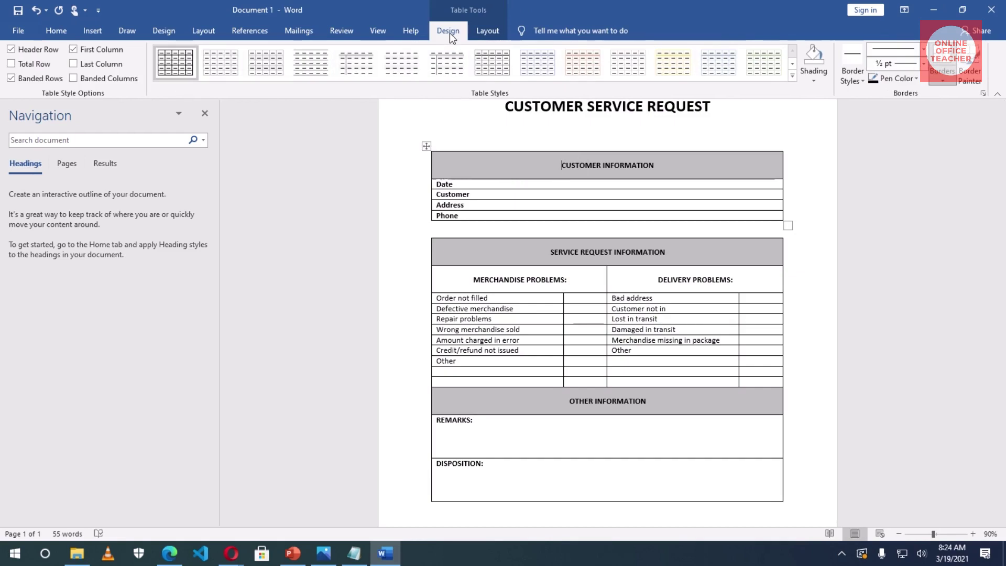
left_click(923, 64)
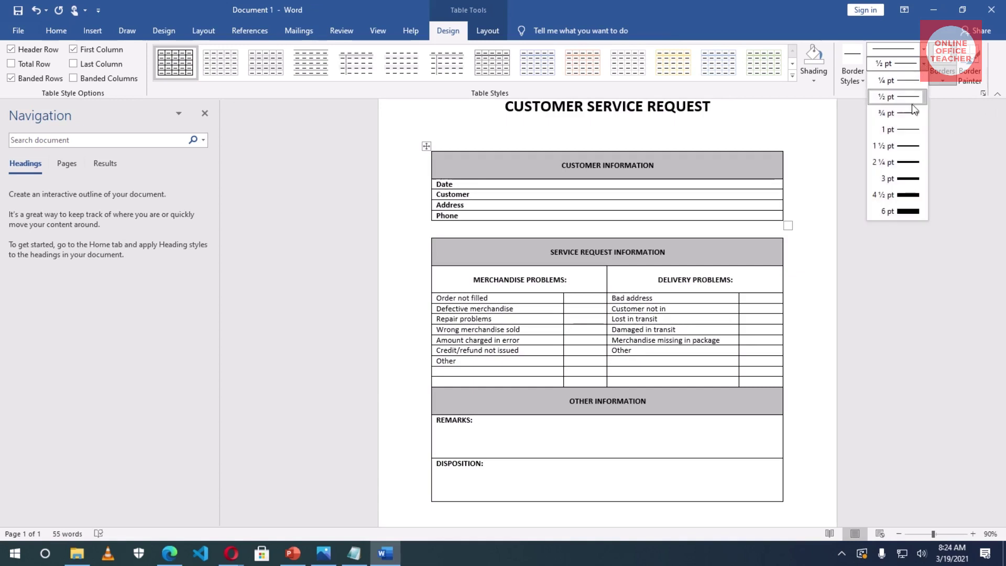
left_click(909, 168)
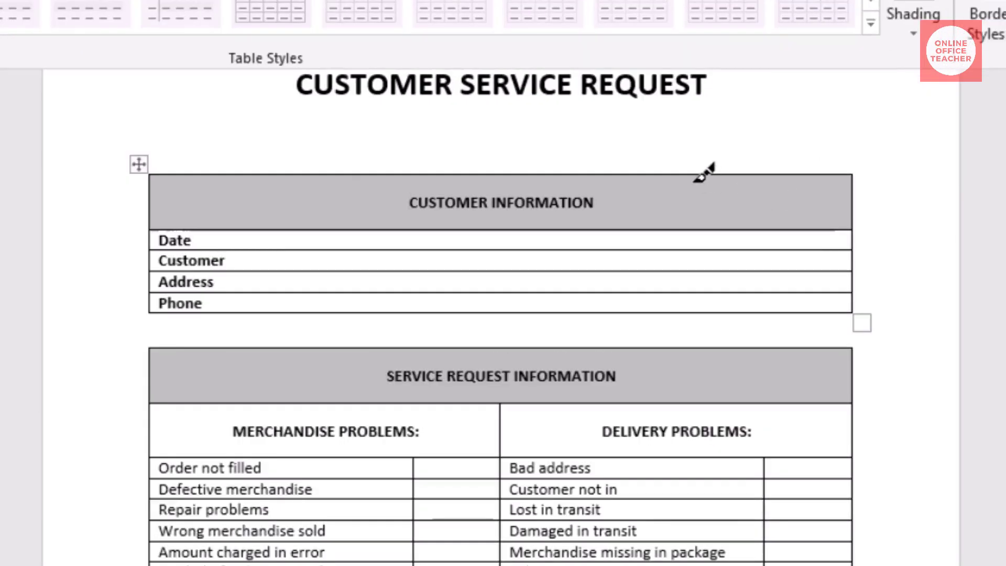
Step: Paint thick top, right, bottom and left borders on the Customer Information table
left_click(696, 180)
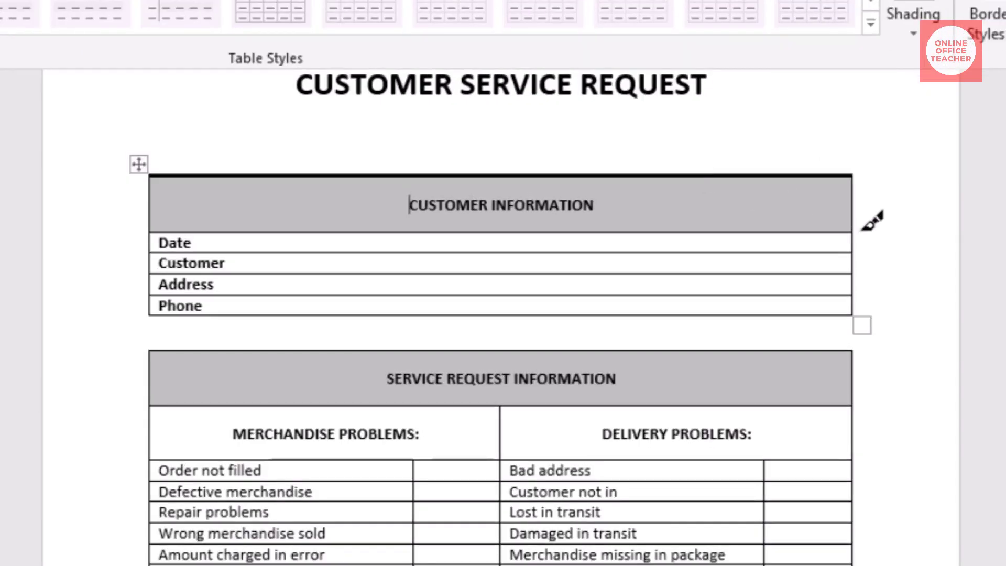
left_click(853, 206)
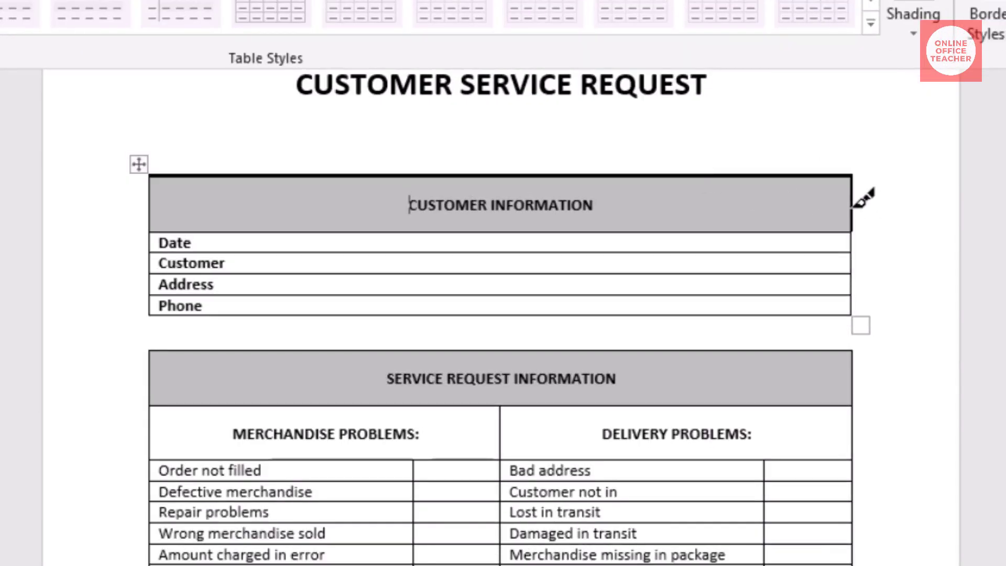
left_click(853, 242)
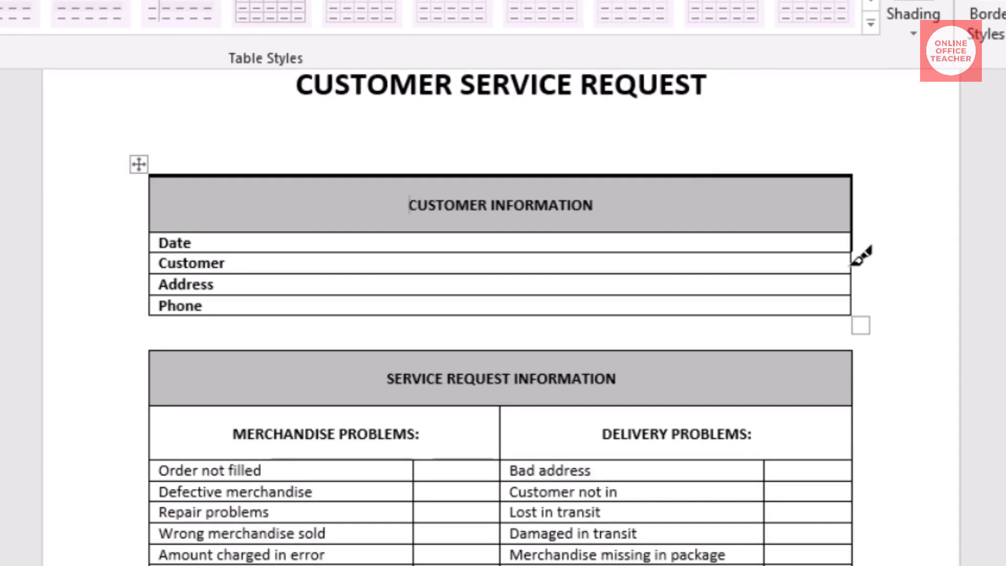
left_click_drag(851, 263, 852, 305)
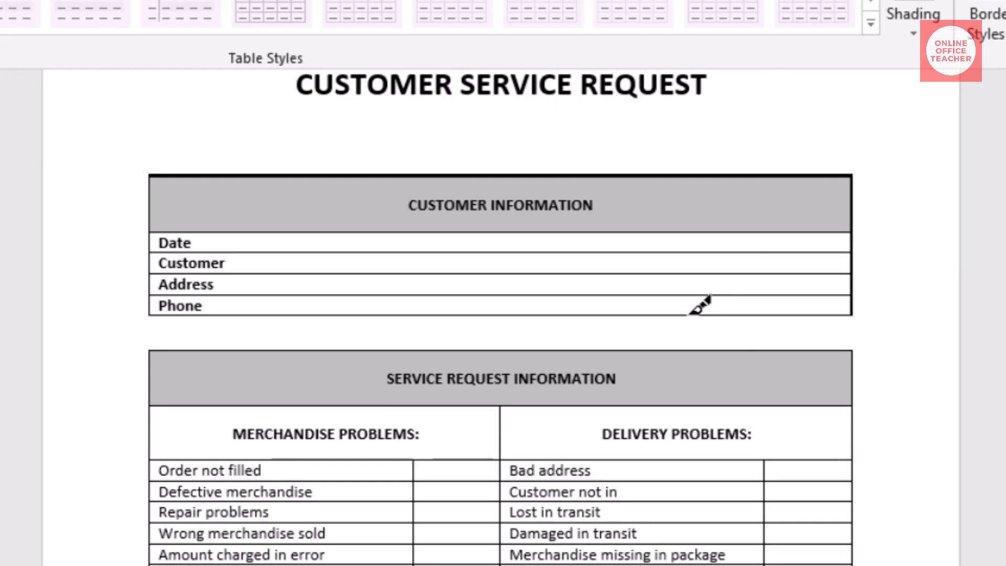
left_click(690, 314)
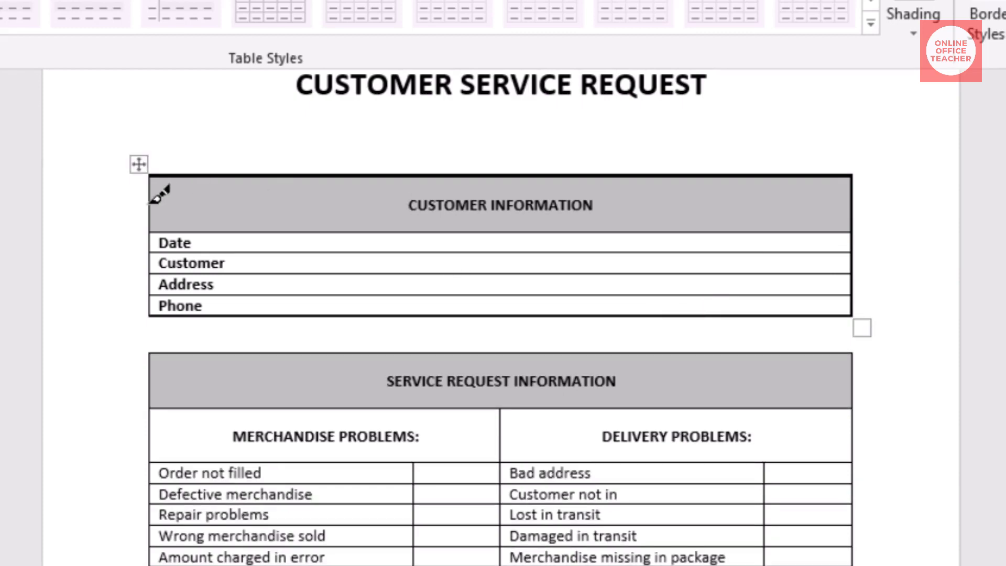
left_click_drag(151, 206, 154, 313)
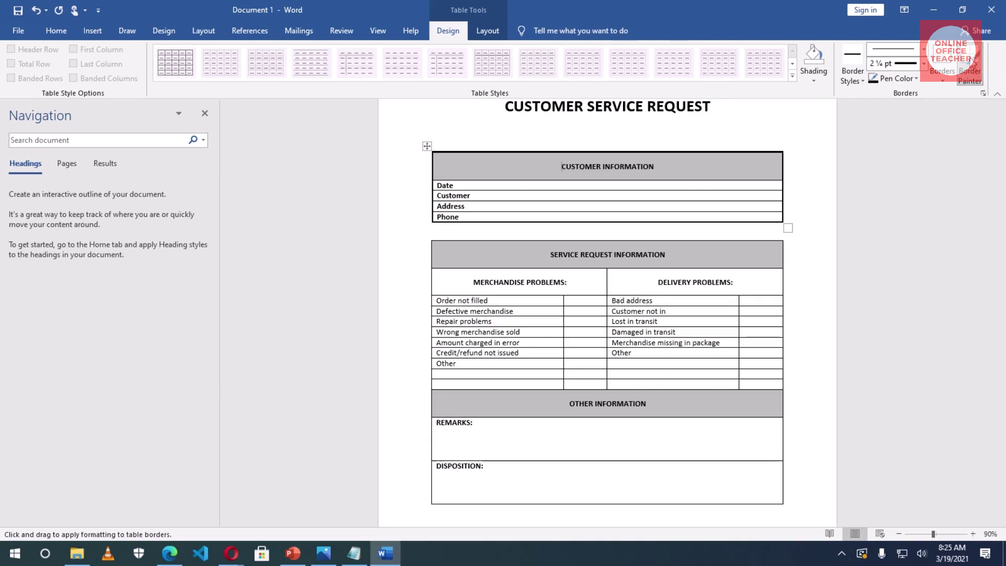
Step: Apply 2¼ pt Outside Borders to the whole Service Request Information table
left_click(974, 63)
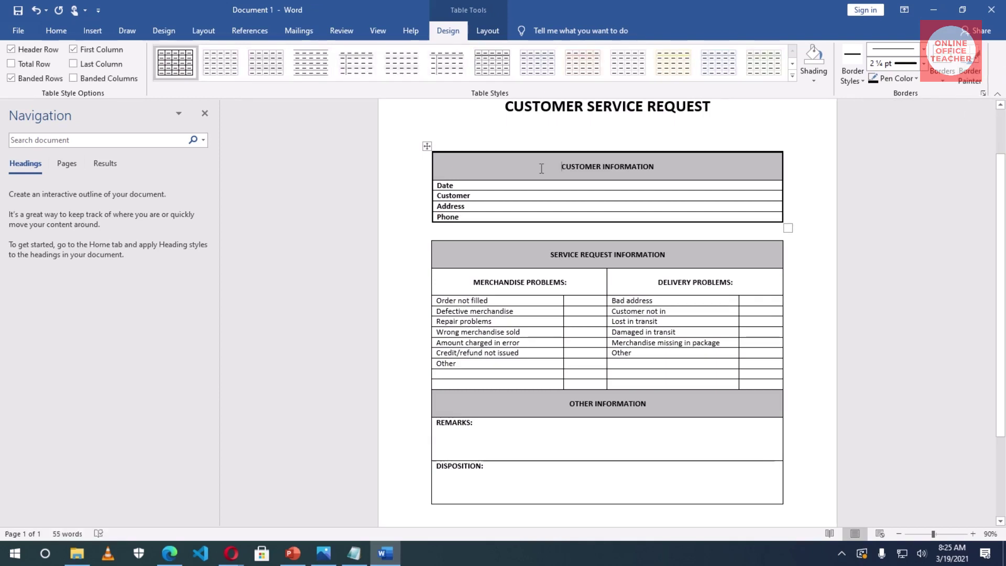
left_click(538, 257)
left_click(426, 237)
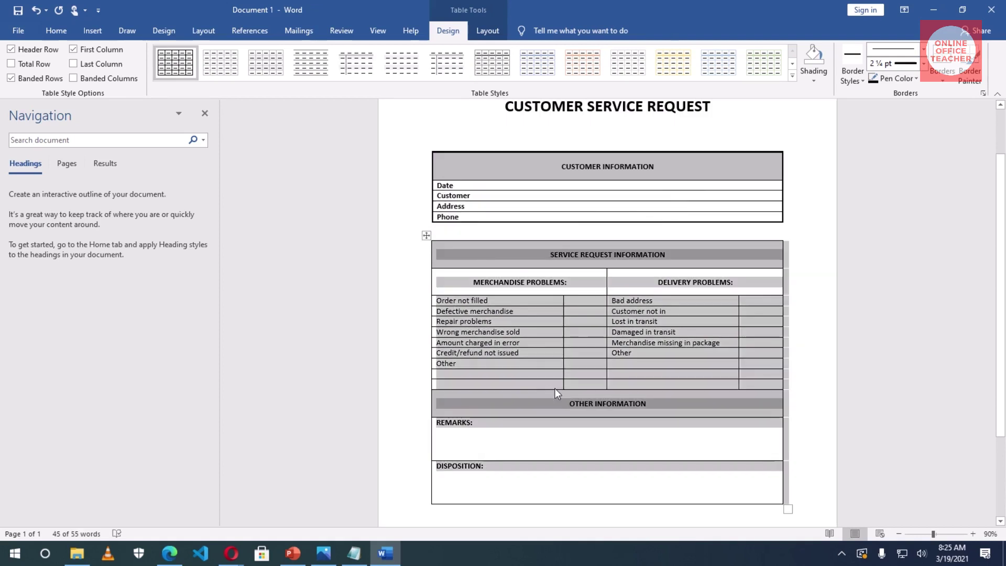
left_click(923, 63)
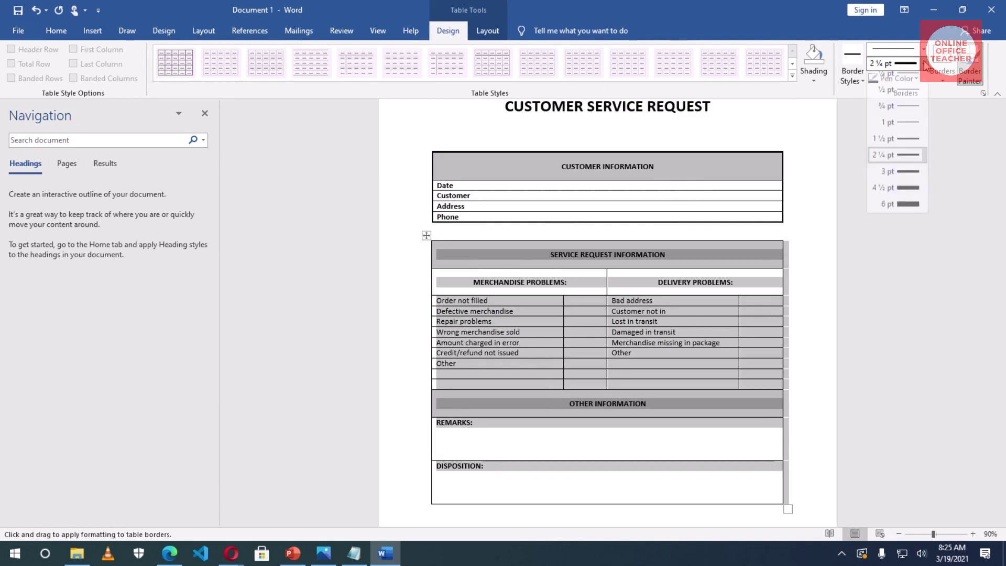
left_click(882, 163)
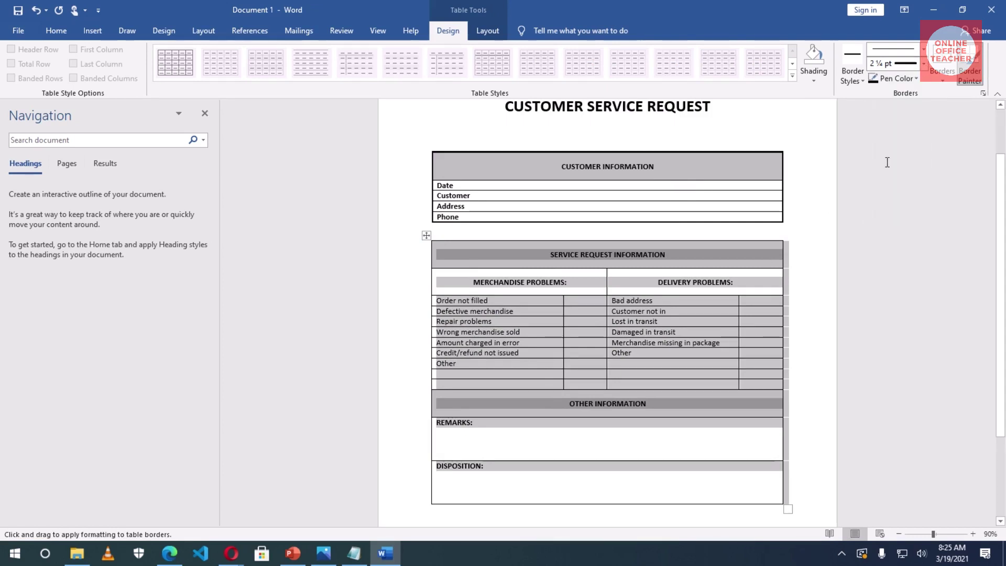
left_click(943, 80)
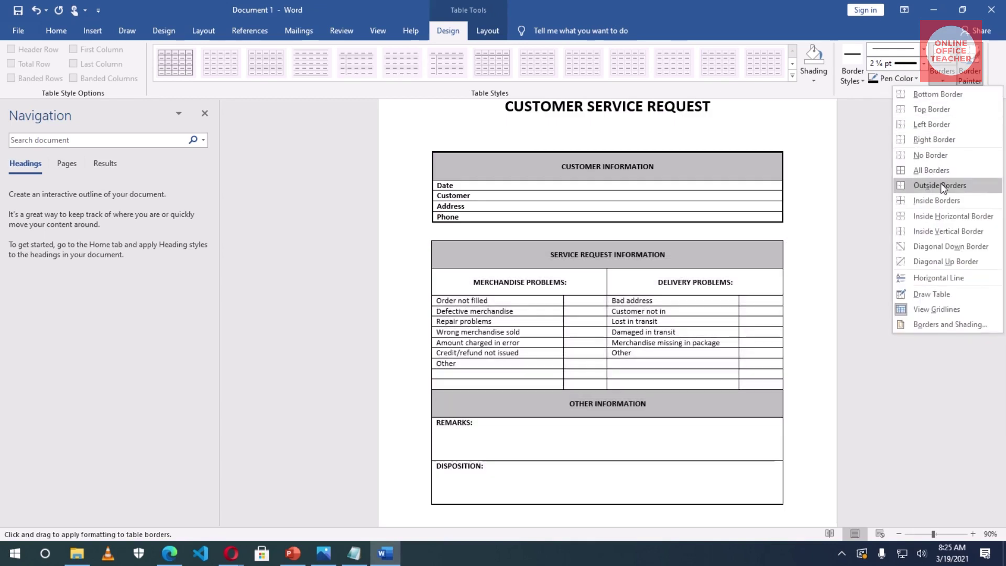
left_click(940, 185)
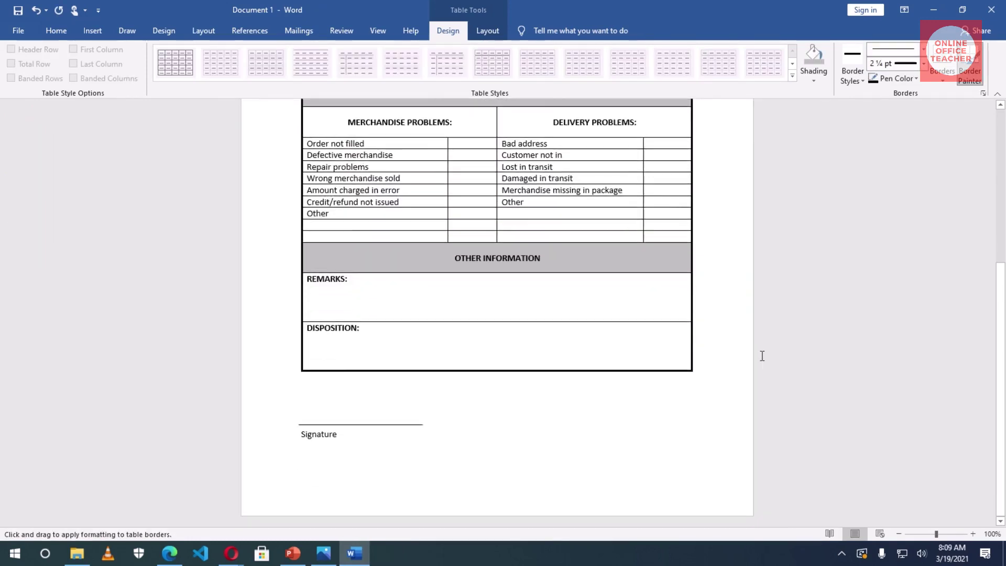
scroll(762, 356, "up", 5)
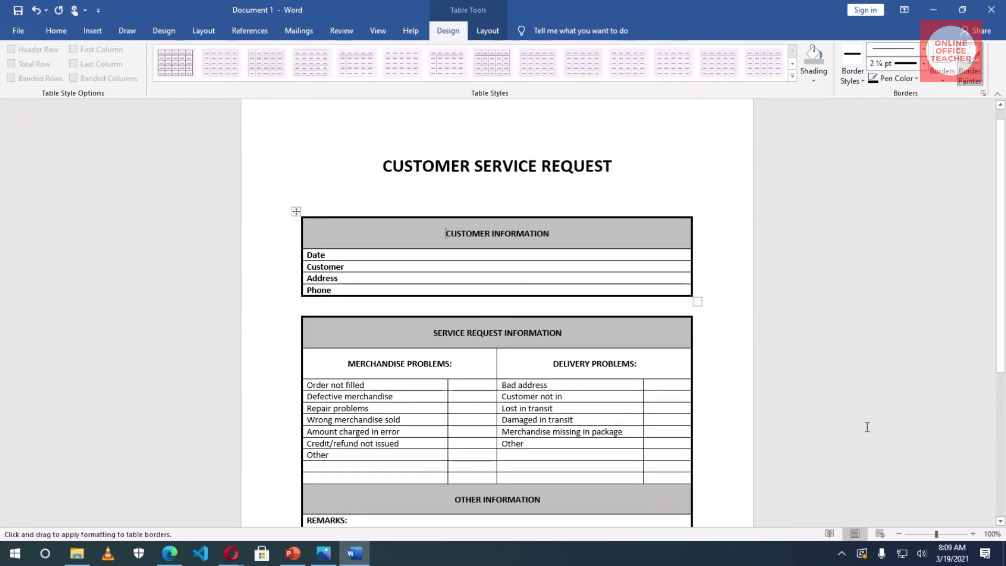
Step: Zoom the page out to 60% and deselect the table, ending border painting
left_click(901, 533)
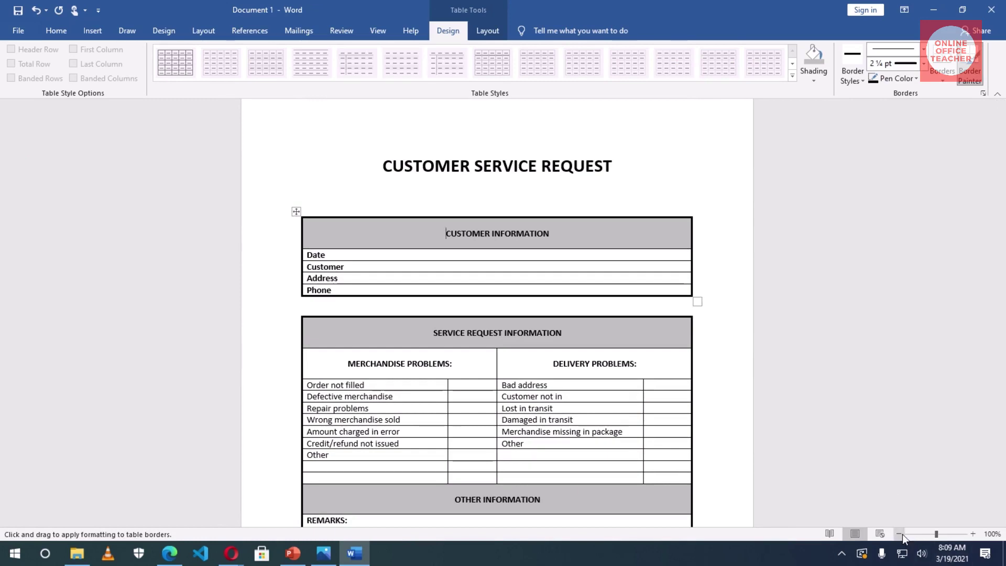
left_click(901, 534)
left_click(902, 533)
left_click(902, 533)
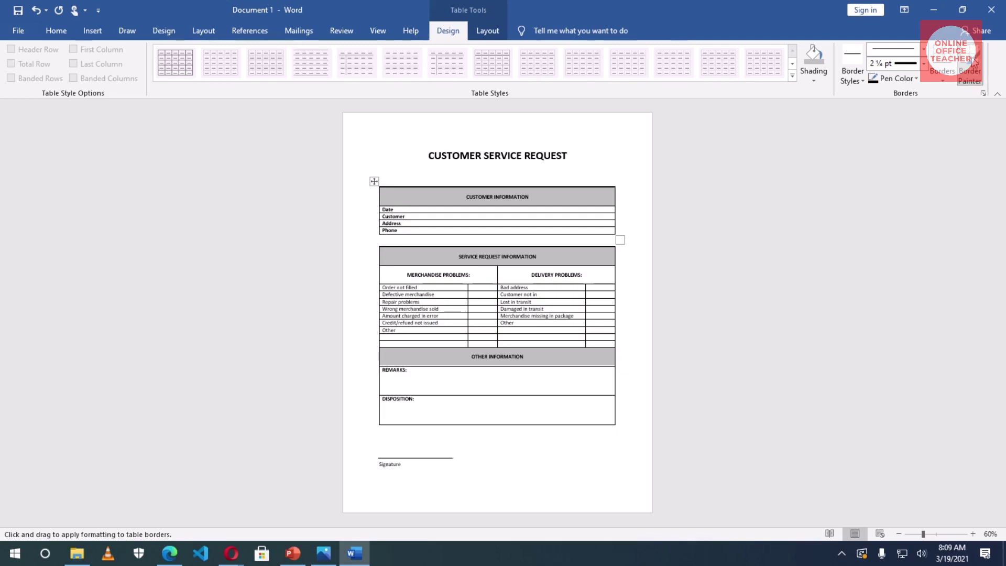
left_click(593, 447)
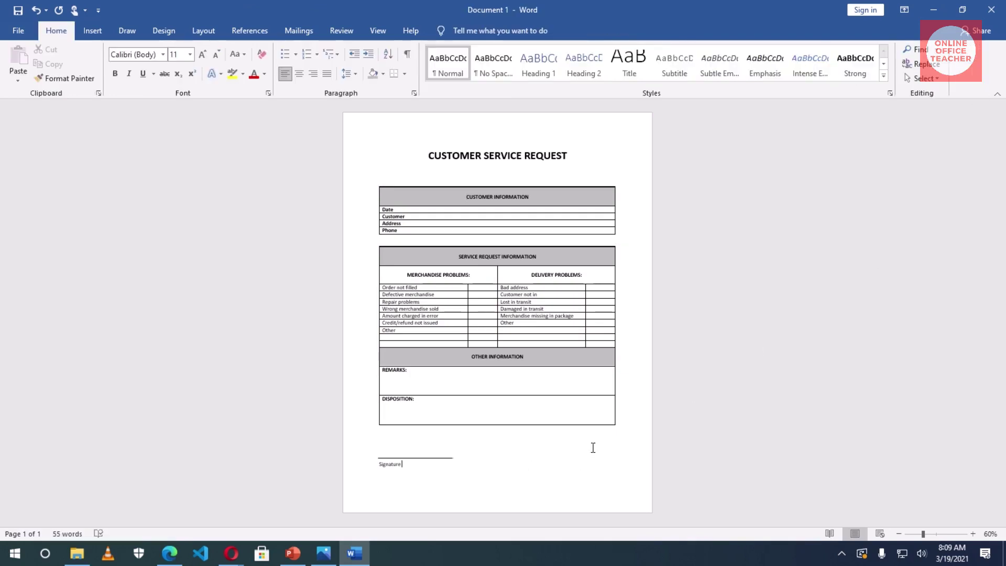